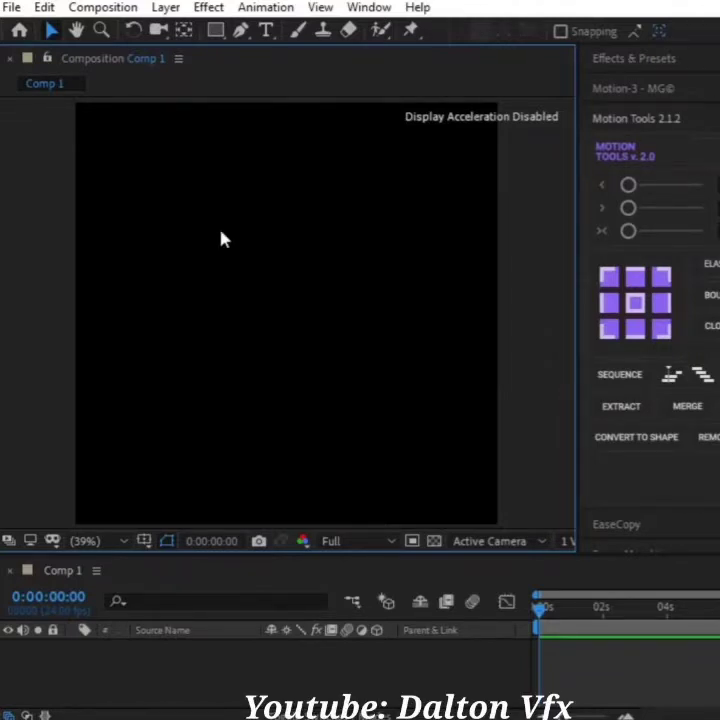
Show the proportional grid over the empty Comp 1 and zoom the viewer to 200%.
{"action": "left_click", "coordinate": [143, 543]}
{"action": "left_click", "coordinate": [218, 620]}
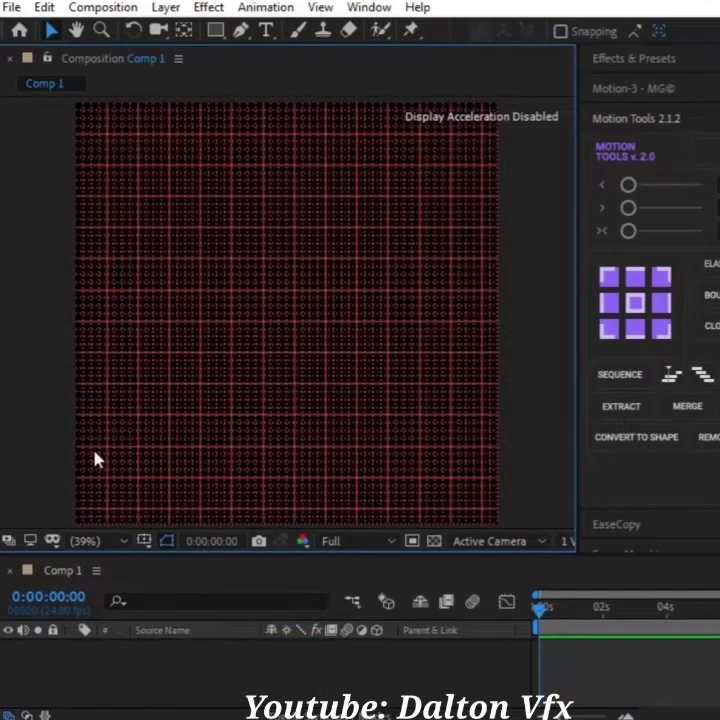
{"action": "key", "text": "z"}
{"action": "left_click", "coordinate": [292, 290]}
{"action": "left_click", "coordinate": [298, 306]}
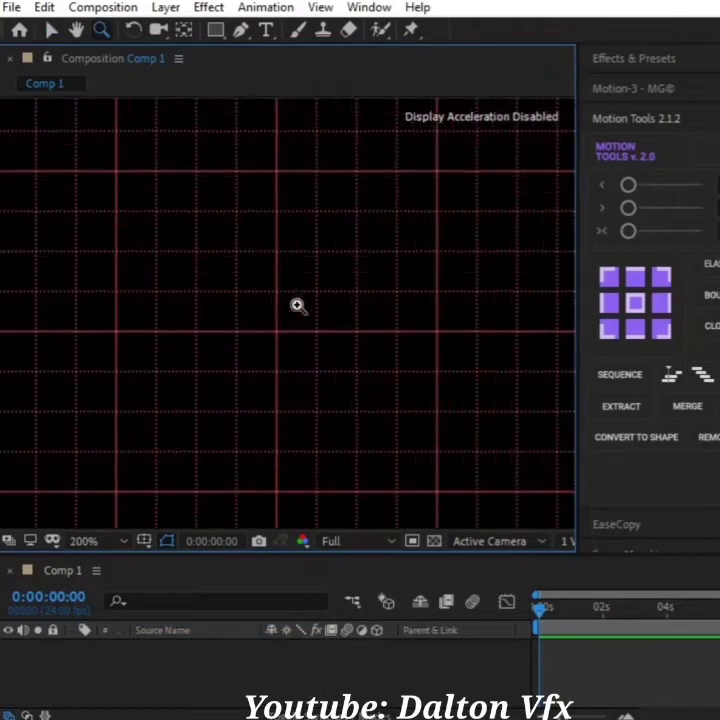
{"action": "left_click", "coordinate": [213, 30]}
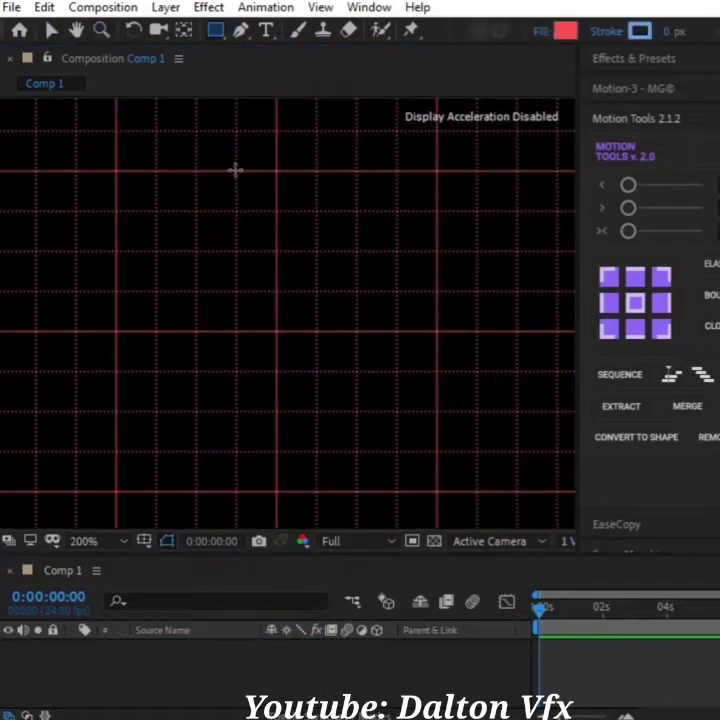
Draw a tall red rectangle on the grid.
{"action": "left_click_drag", "start_coordinate": [236, 171], "coordinate": [318, 493]}
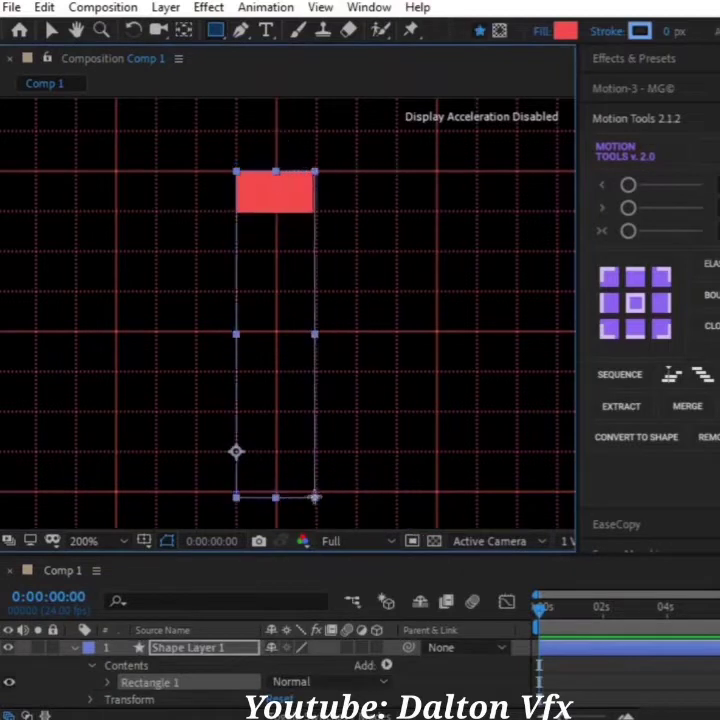
{"action": "left_click_drag", "start_coordinate": [318, 493], "coordinate": [317, 491]}
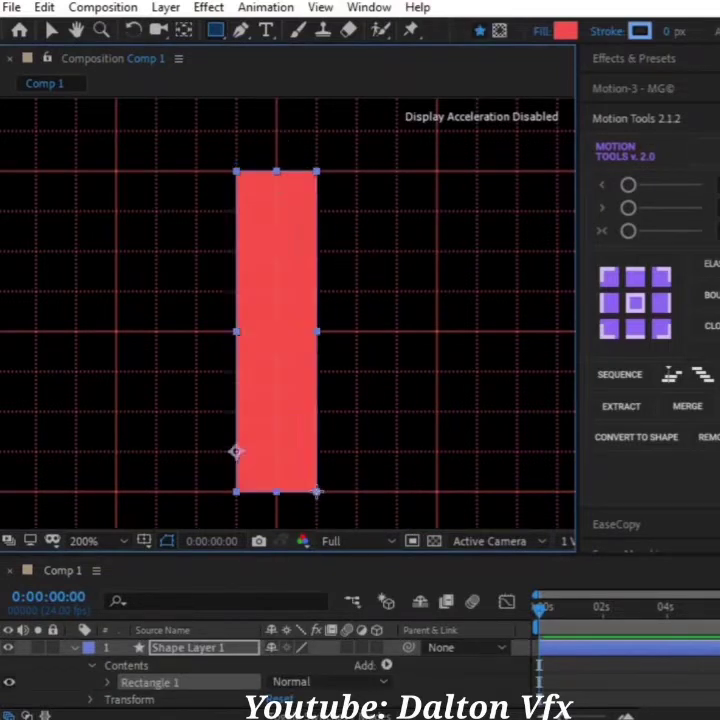
{"action": "left_click", "coordinate": [451, 676]}
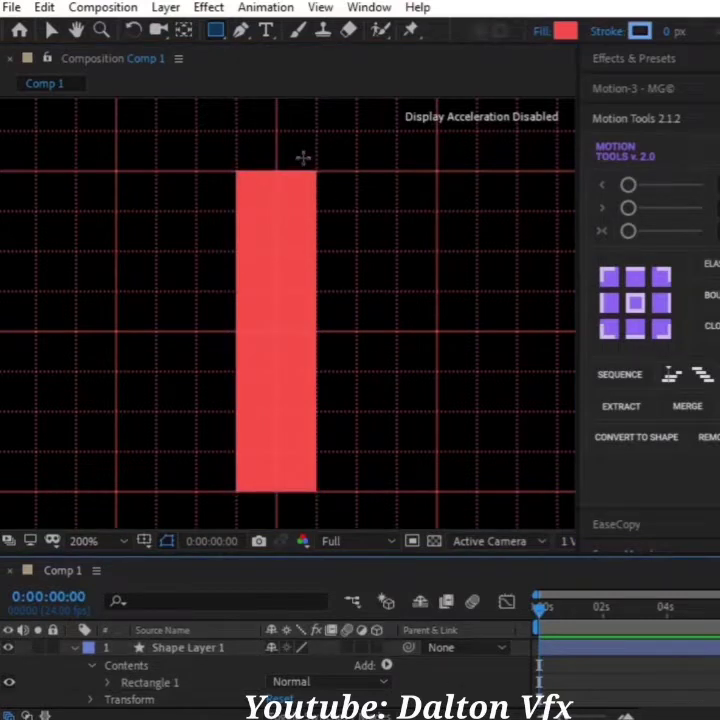
Duplicate the red rectangle and set the copy's Rotation to 90° to form a cross.
{"action": "left_click", "coordinate": [141, 683]}
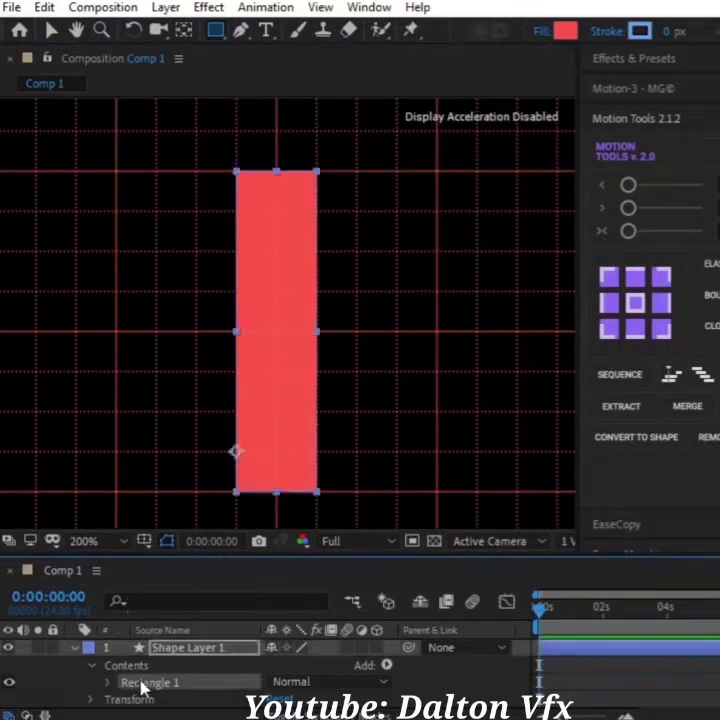
{"action": "key", "text": "ctrl+d"}
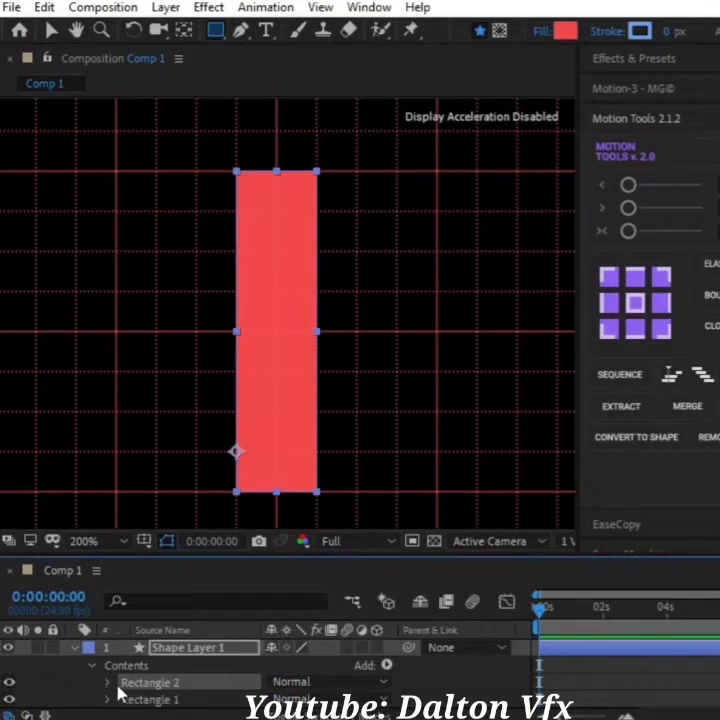
{"action": "left_click", "coordinate": [107, 682]}
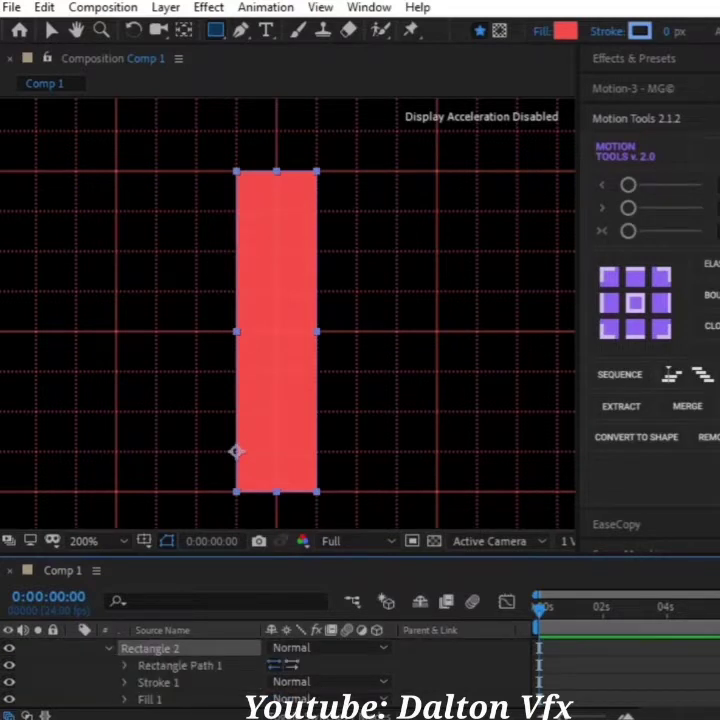
{"action": "scroll", "coordinate": [125, 697], "scroll_direction": "up", "scroll_amount": 1}
{"action": "scroll", "coordinate": [125, 697], "scroll_direction": "down", "scroll_amount": 2}
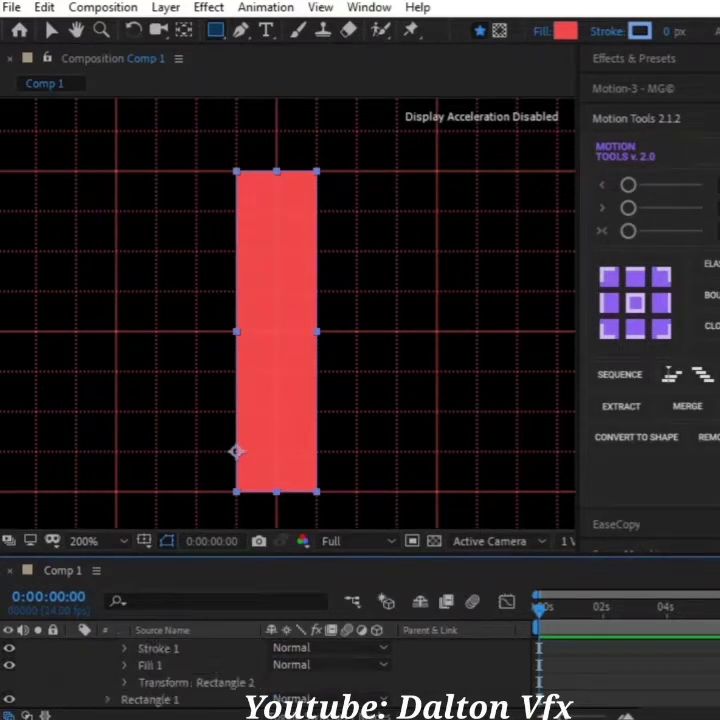
{"action": "left_click", "coordinate": [124, 682]}
{"action": "scroll", "coordinate": [127, 697], "scroll_direction": "down", "scroll_amount": 2}
{"action": "scroll", "coordinate": [200, 670], "scroll_direction": "down", "scroll_amount": 3}
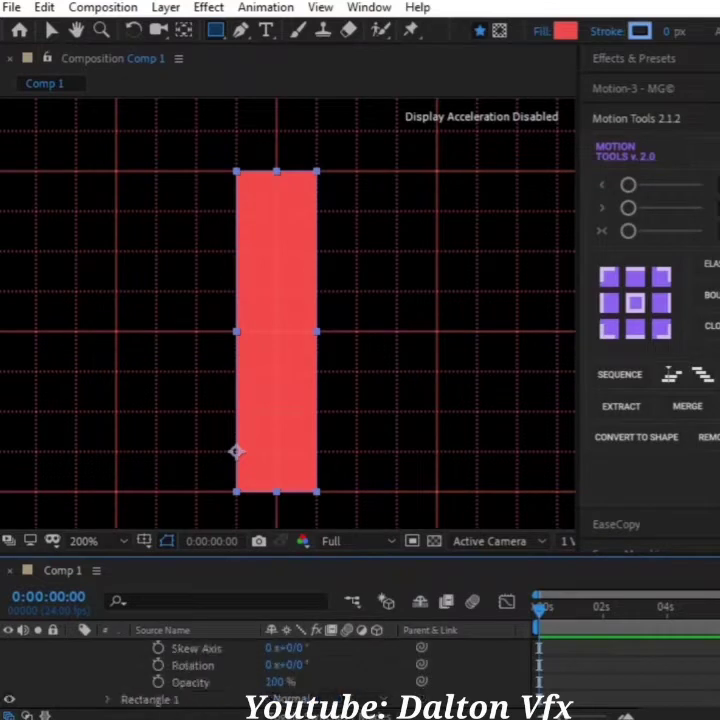
{"action": "left_click", "coordinate": [292, 664]}
{"action": "type", "text": "90"}
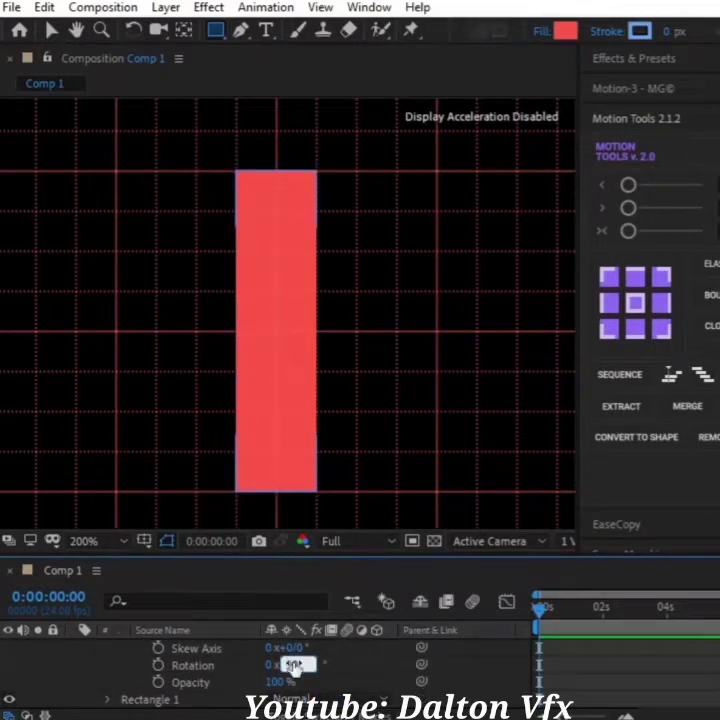
{"action": "key", "text": "Return"}
Collapse the shape layer's contents and deselect the cross layer.
{"action": "scroll", "coordinate": [200, 670], "scroll_direction": "up", "scroll_amount": 3}
{"action": "scroll", "coordinate": [200, 670], "scroll_direction": "up", "scroll_amount": 3}
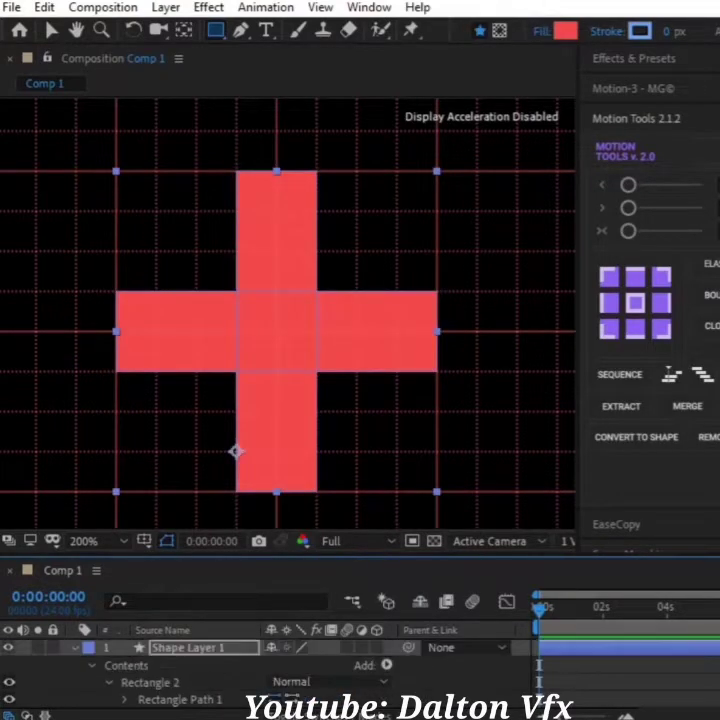
{"action": "left_click", "coordinate": [75, 650]}
{"action": "left_click", "coordinate": [80, 662]}
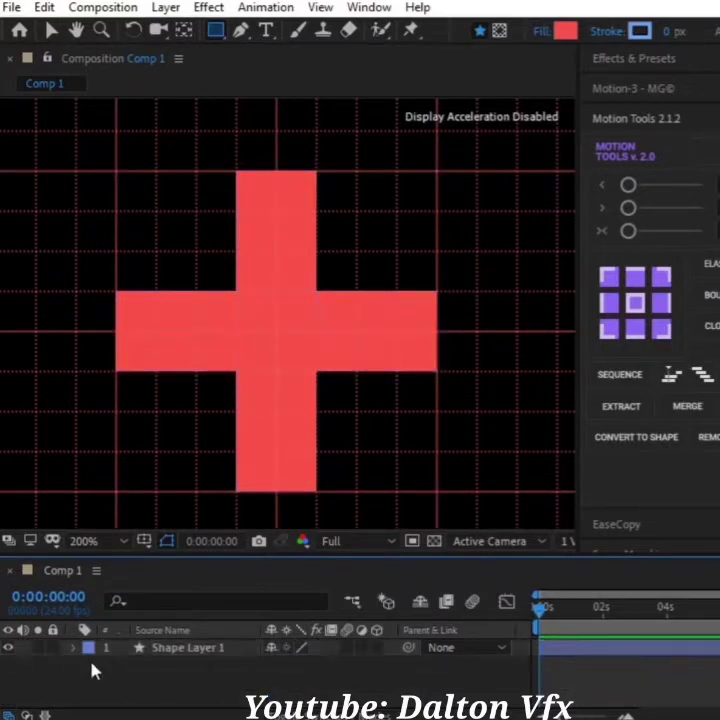
Draw a tall white rectangle below the cross's lower arm.
{"action": "left_click", "coordinate": [75, 31]}
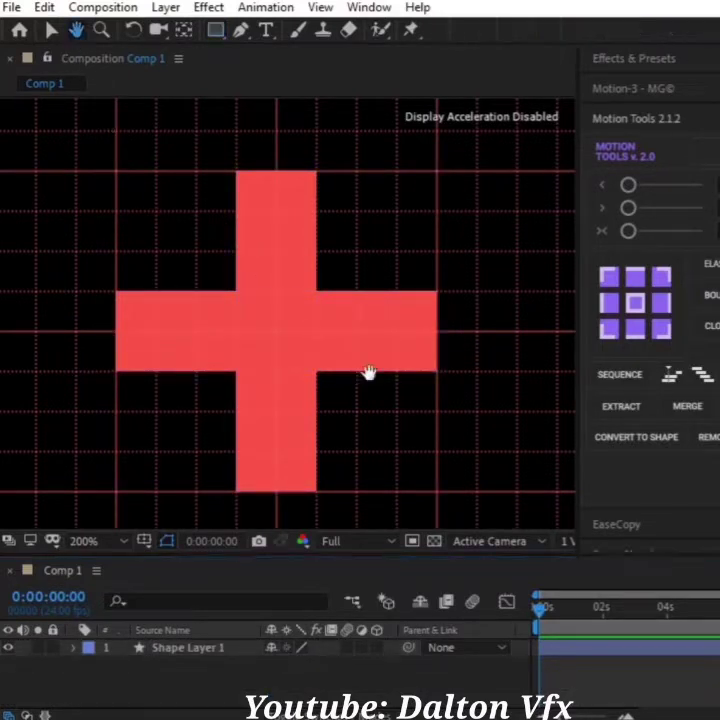
{"action": "left_click_drag", "start_coordinate": [368, 350], "coordinate": [357, 249]}
{"action": "left_click_drag", "start_coordinate": [376, 388], "coordinate": [407, 236]}
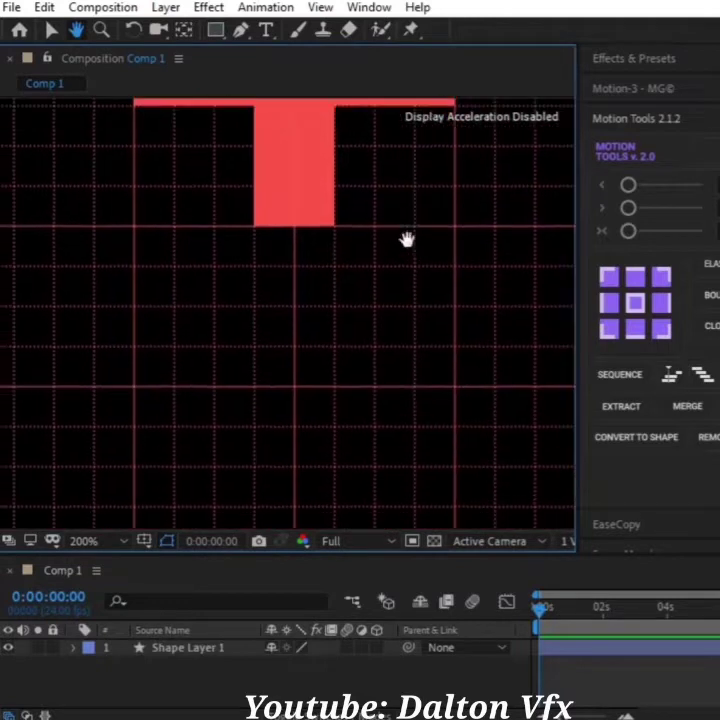
{"action": "left_click_drag", "start_coordinate": [411, 302], "coordinate": [411, 268]}
{"action": "left_click_drag", "start_coordinate": [291, 218], "coordinate": [301, 313]}
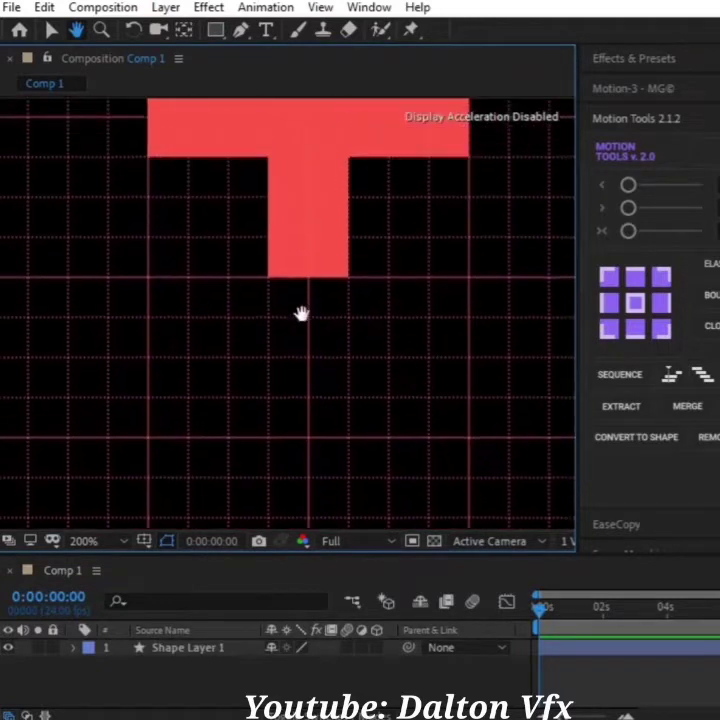
{"action": "left_click_drag", "start_coordinate": [352, 359], "coordinate": [321, 265]}
{"action": "left_click", "coordinate": [215, 30]}
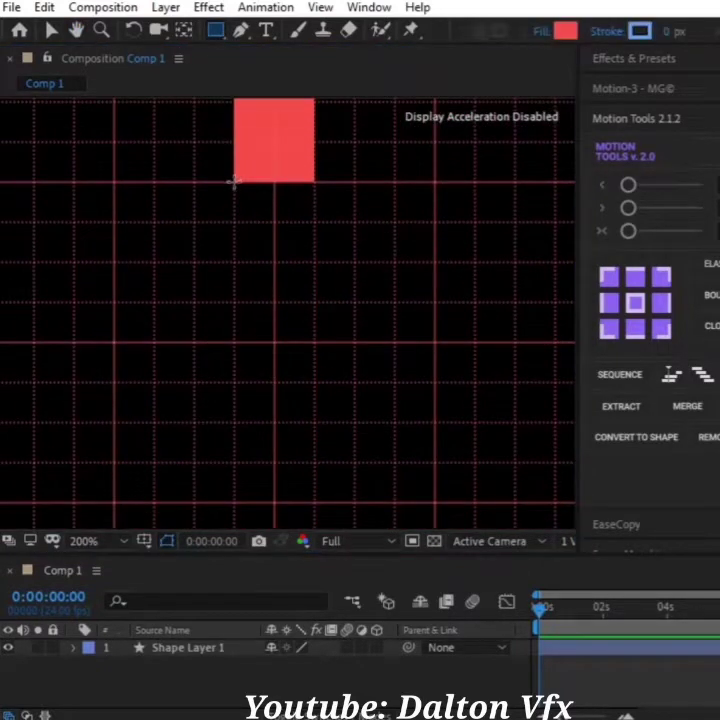
{"action": "left_click_drag", "start_coordinate": [233, 183], "coordinate": [316, 502]}
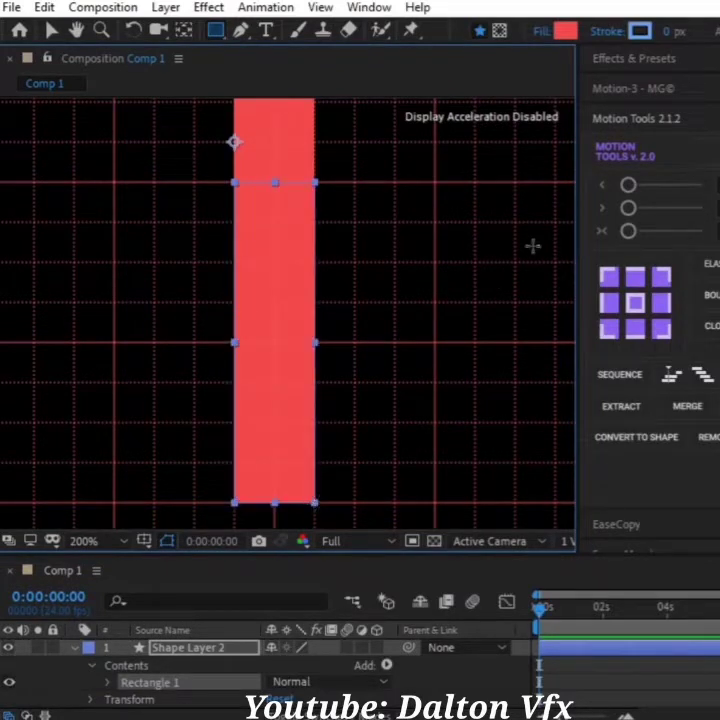
{"action": "left_click", "coordinate": [566, 31]}
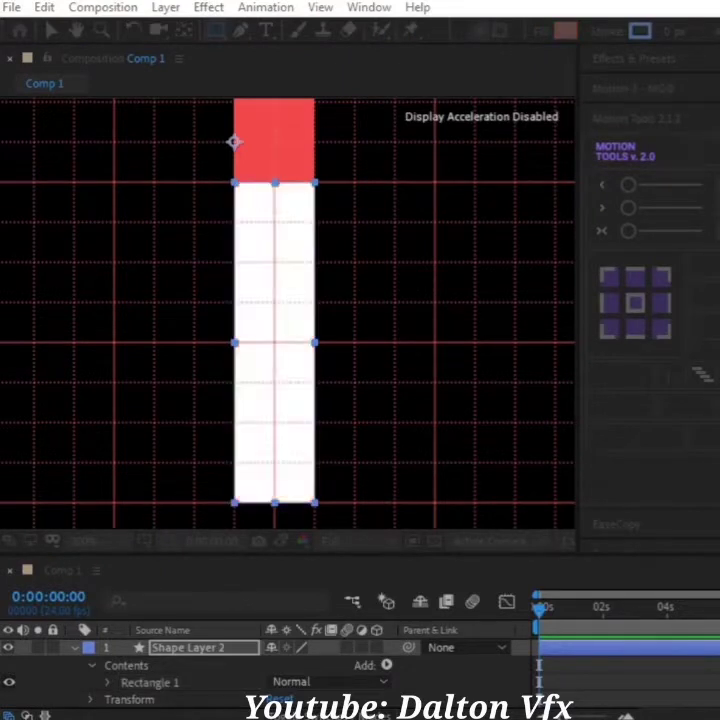
{"action": "key", "text": "Return"}
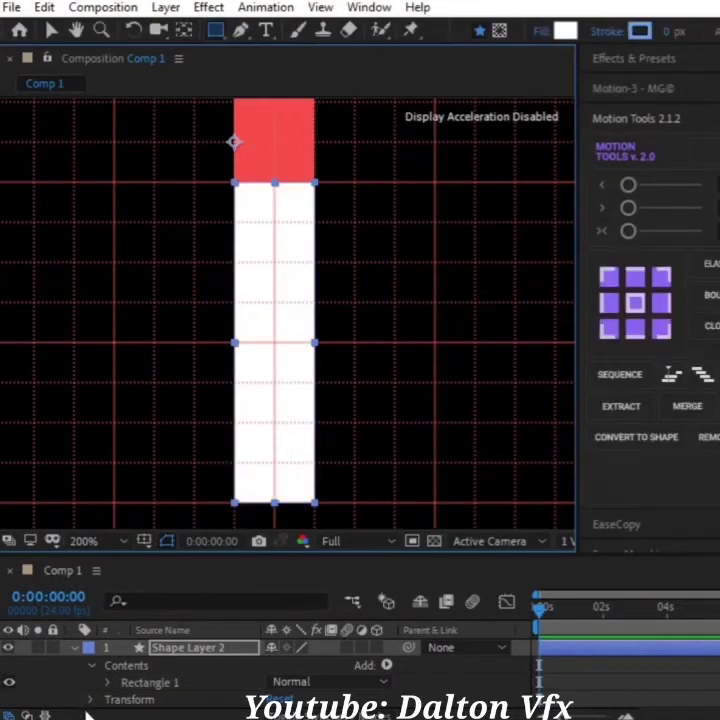
Make a blue copy of the rectangle with Size height 20 as a thin centred stripe.
{"action": "left_click", "coordinate": [148, 686]}
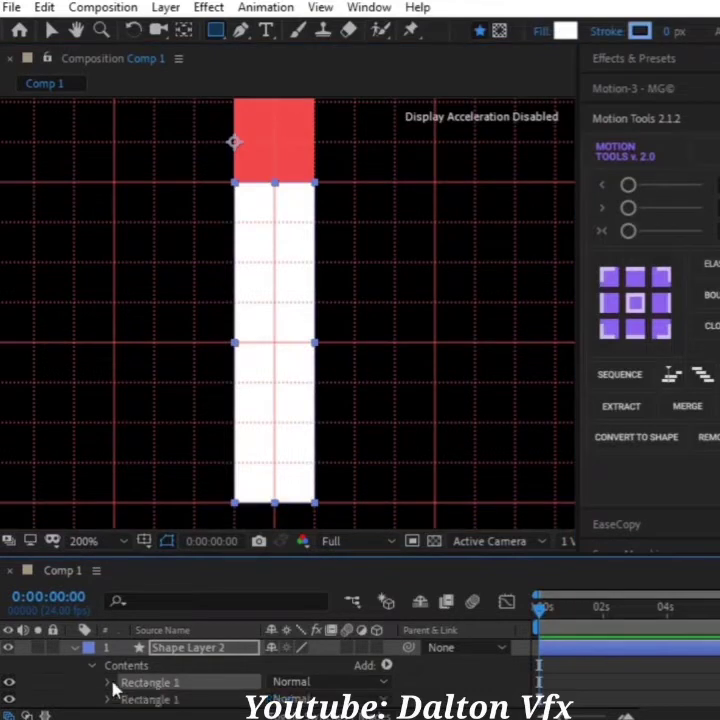
{"action": "left_click", "coordinate": [108, 683]}
{"action": "left_click", "coordinate": [122, 666]}
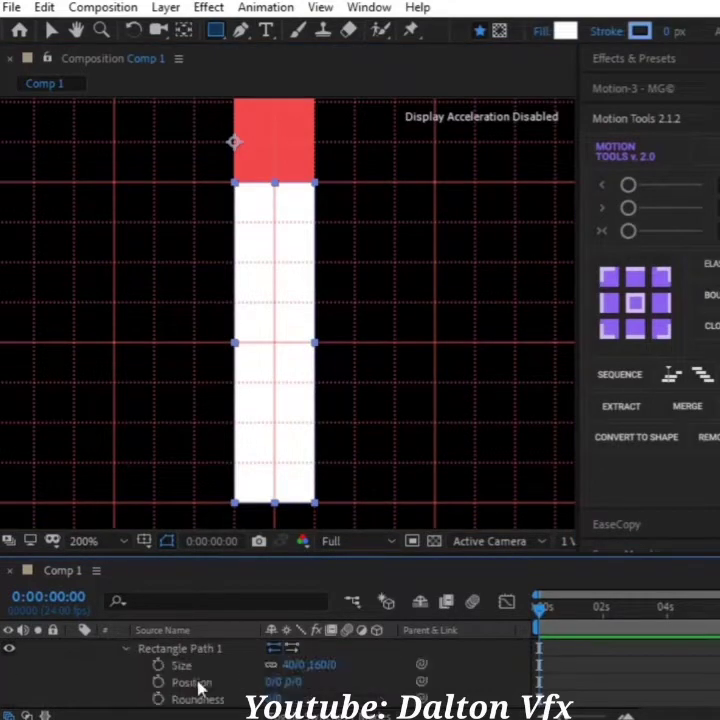
{"action": "left_click", "coordinate": [566, 31]}
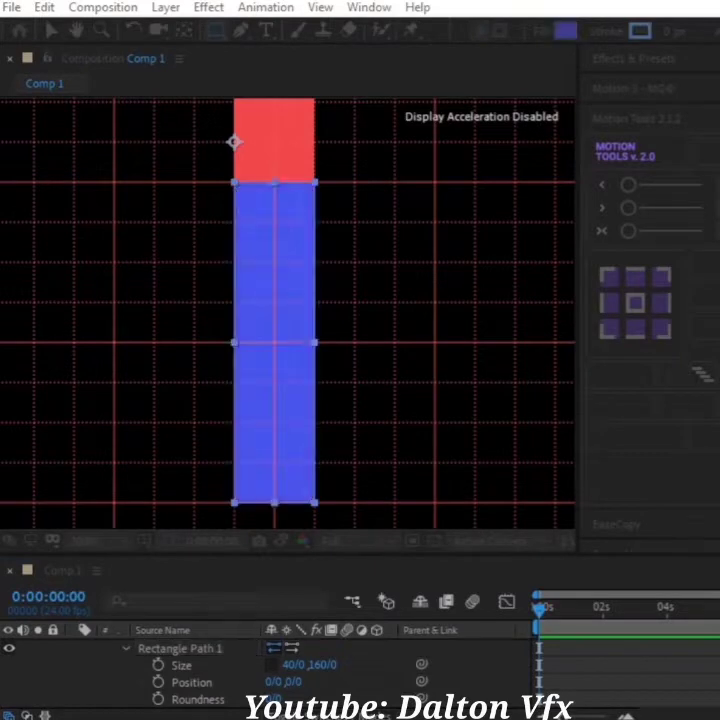
{"action": "key", "text": "Return"}
{"action": "mouse_move", "coordinate": [326, 667]}
{"action": "left_mouse_down"}
{"action": "mouse_move", "coordinate": [254, 674]}
{"action": "mouse_move", "coordinate": [294, 681]}
{"action": "left_mouse_up"}
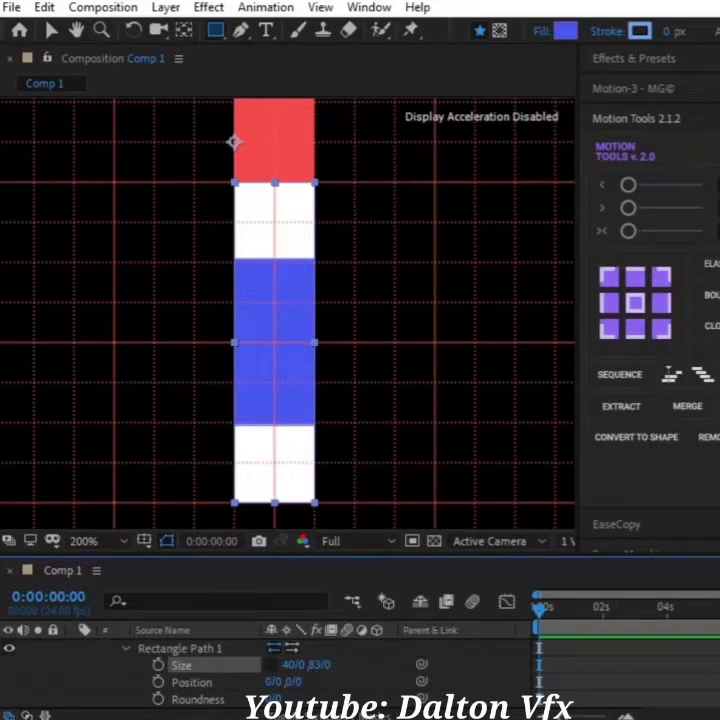
{"action": "left_click", "coordinate": [318, 664]}
{"action": "type", "text": "200"}
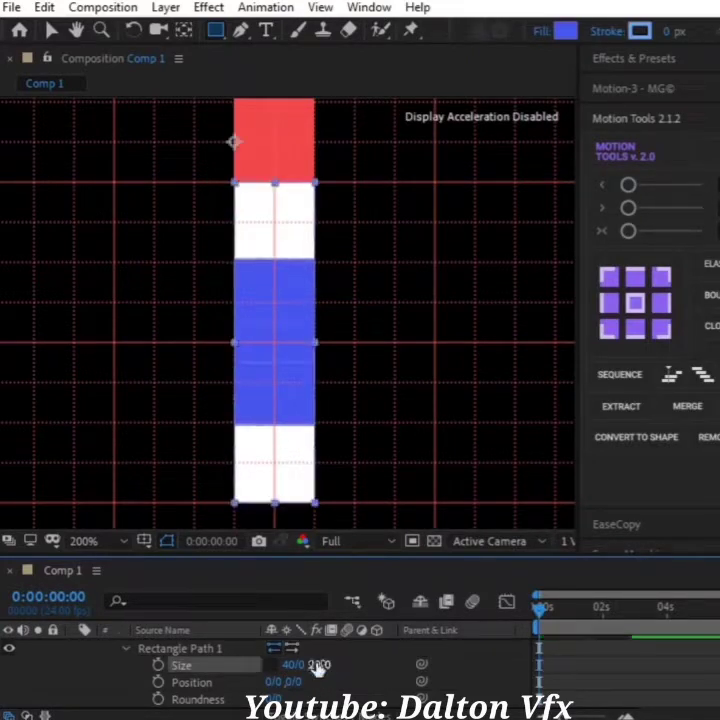
{"action": "key", "text": "Return"}
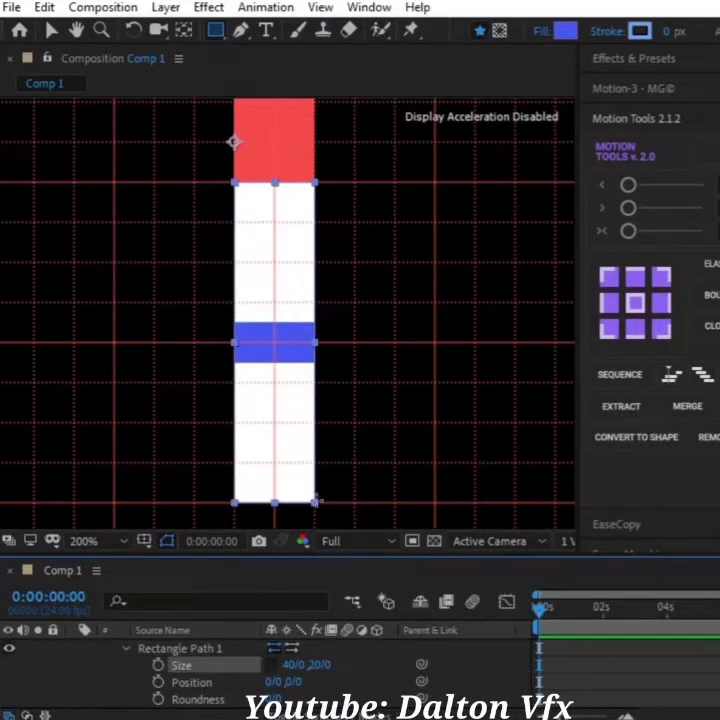
Move the first blue stripe up to position 0,-30 on the white strip.
{"action": "key", "text": "v"}
{"action": "left_click", "coordinate": [322, 706]}
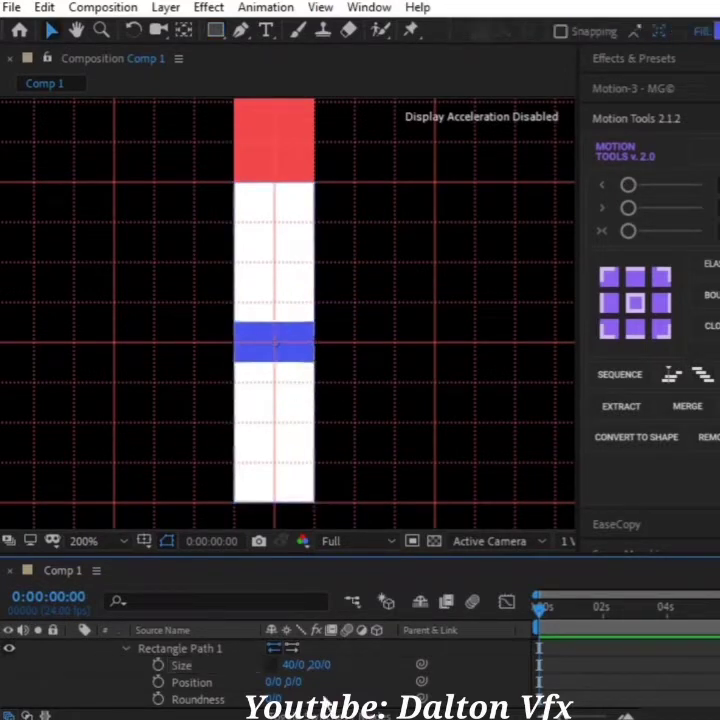
{"action": "left_click_drag", "start_coordinate": [297, 682], "coordinate": [263, 682]}
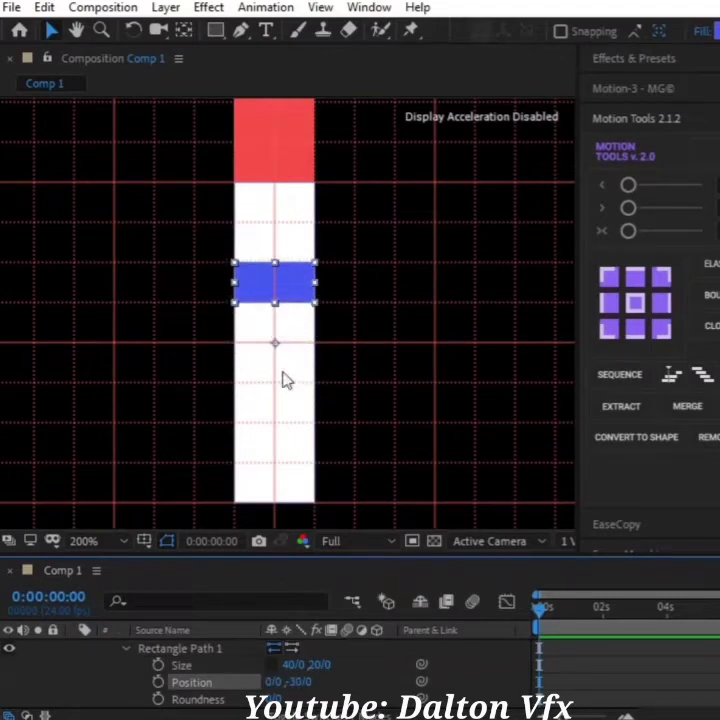
{"action": "key", "text": "Return"}
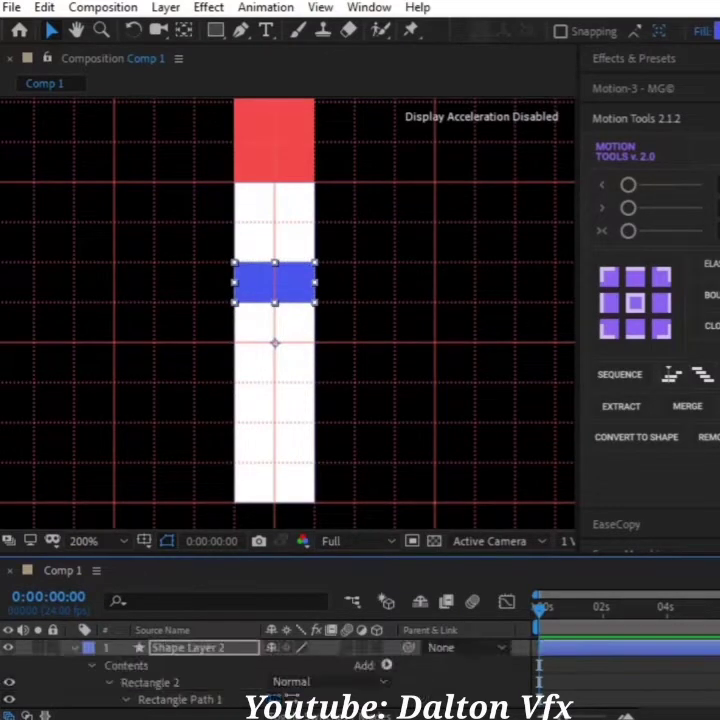
Set the duplicated blue stripe's Position Y to 30.
{"action": "left_click", "coordinate": [125, 685]}
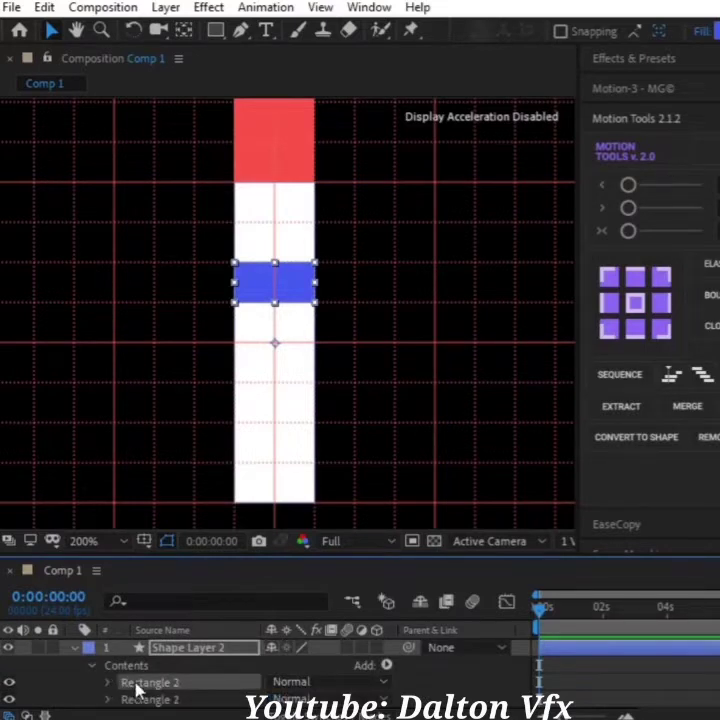
{"action": "left_click", "coordinate": [108, 686]}
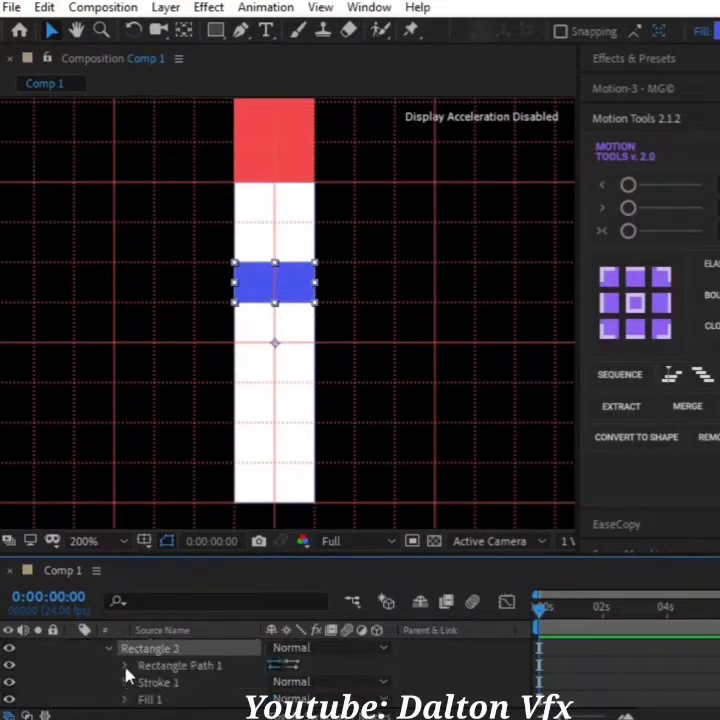
{"action": "left_click", "coordinate": [124, 665]}
{"action": "left_click", "coordinate": [304, 681]}
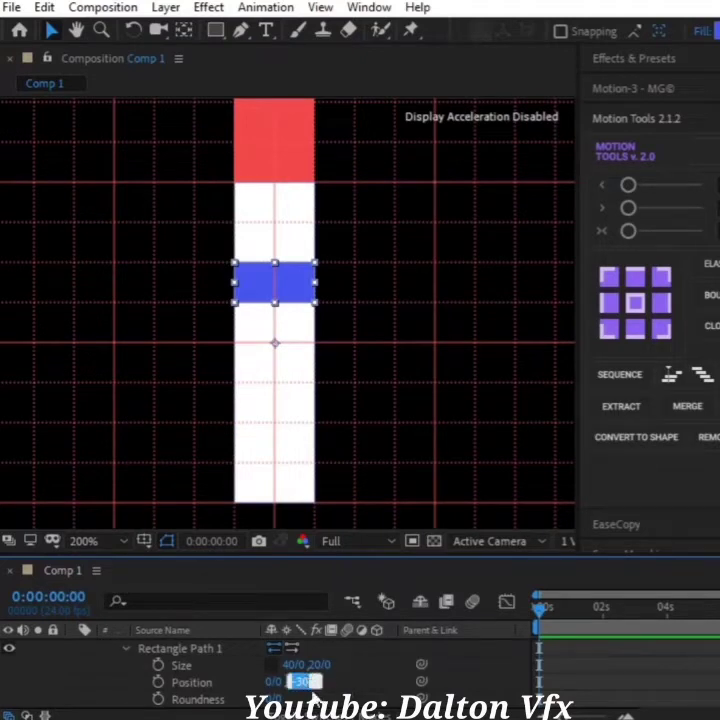
{"action": "type", "text": "30"}
{"action": "key", "text": "Return"}
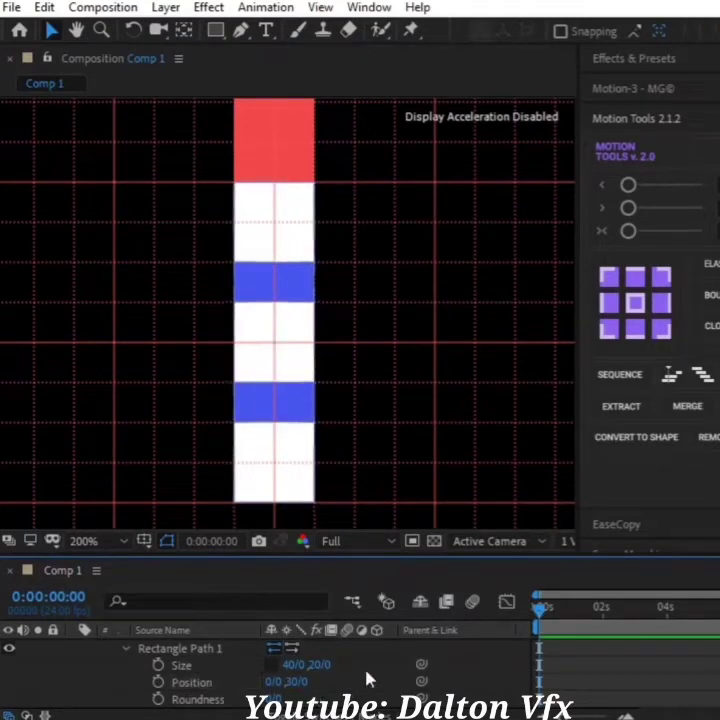
{"action": "scroll", "coordinate": [76, 652], "scroll_direction": "up", "scroll_amount": 2}
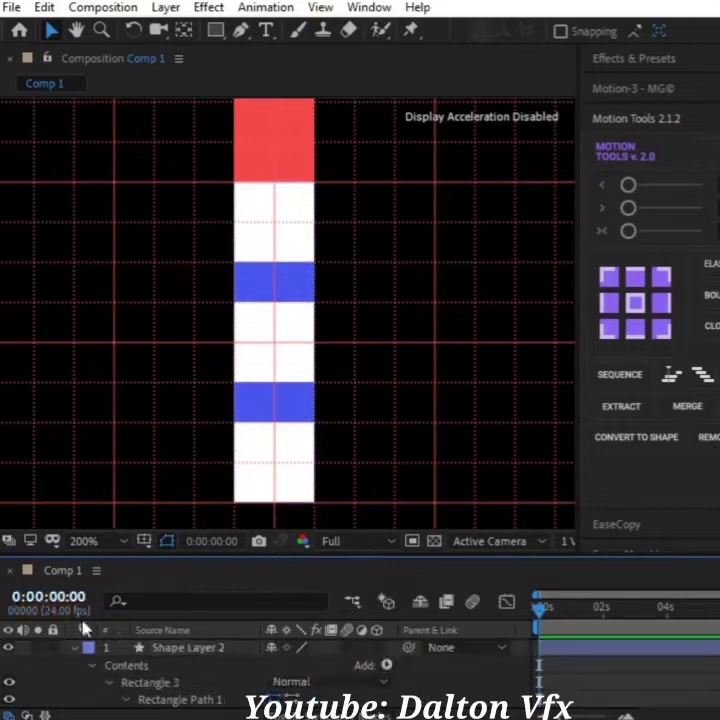
Draw a tall white rectangle right of the strip, under the cross's right arm.
{"action": "left_click", "coordinate": [75, 646]}
{"action": "key", "text": "h"}
{"action": "left_click_drag", "start_coordinate": [372, 193], "coordinate": [283, 357]}
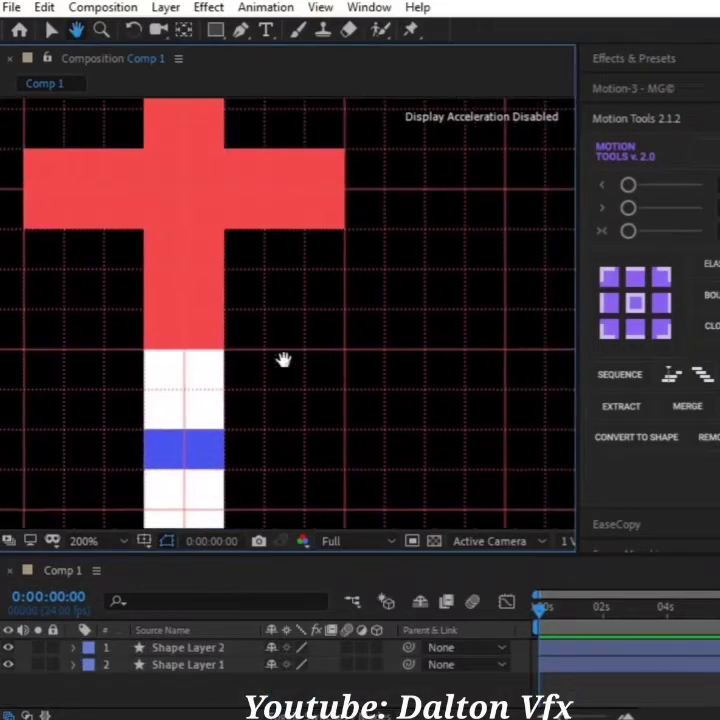
{"action": "left_click_drag", "start_coordinate": [338, 326], "coordinate": [421, 346]}
{"action": "left_click_drag", "start_coordinate": [520, 385], "coordinate": [517, 317]}
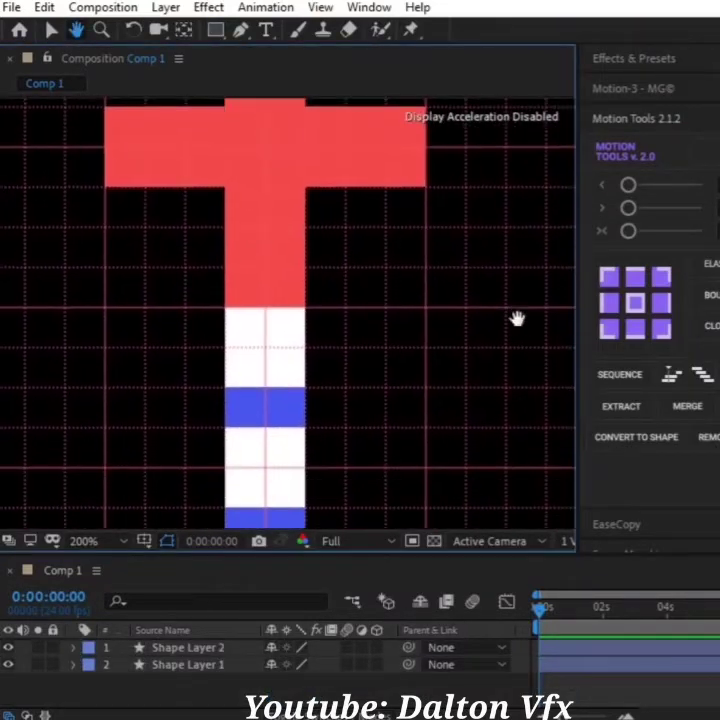
{"action": "left_click", "coordinate": [215, 29]}
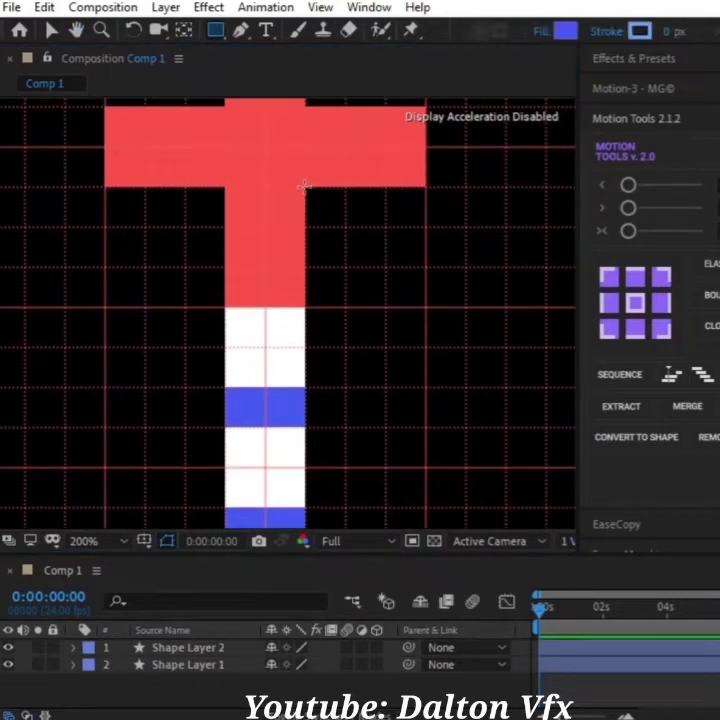
{"action": "left_click_drag", "start_coordinate": [304, 187], "coordinate": [426, 508]}
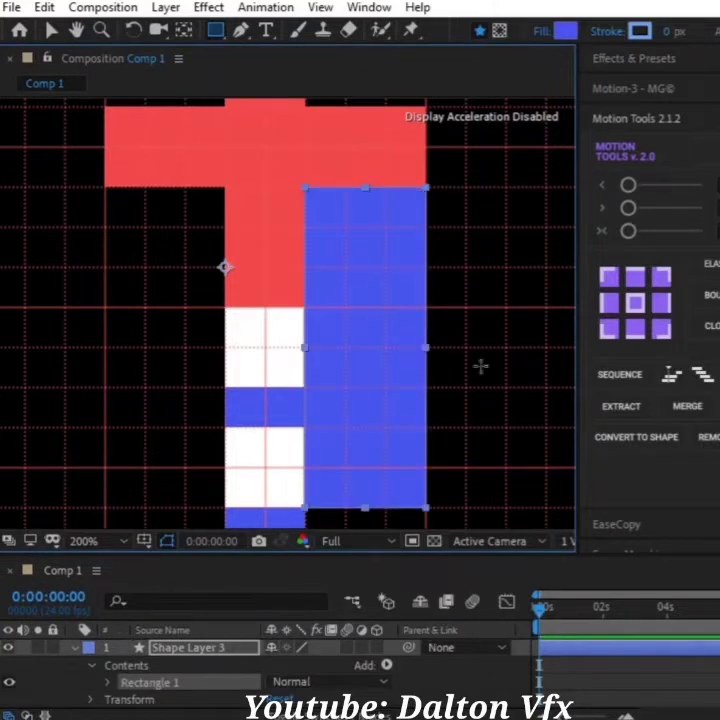
{"action": "left_click", "coordinate": [564, 30]}
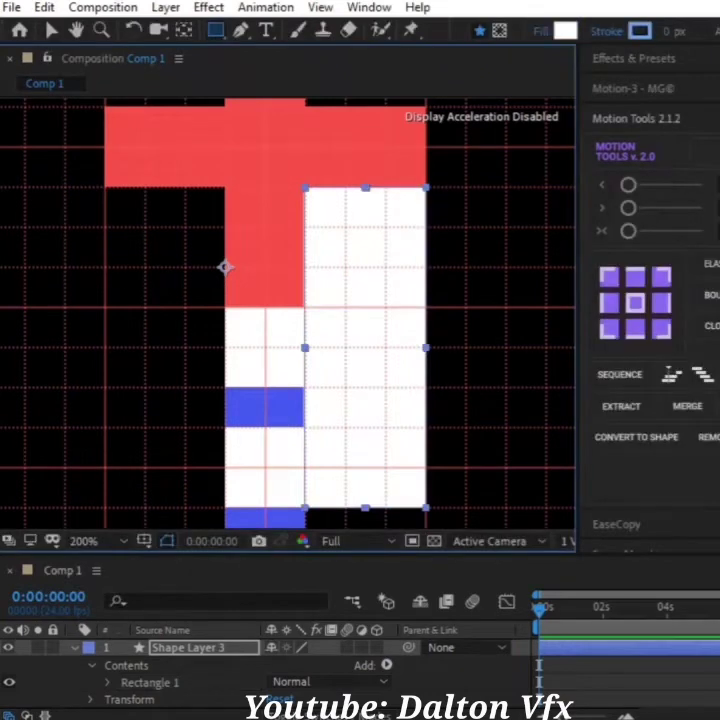
Duplicate the white panel rectangle and fill the copy blue.
{"action": "left_click", "coordinate": [145, 683]}
{"action": "key", "text": "ctrl+d"}
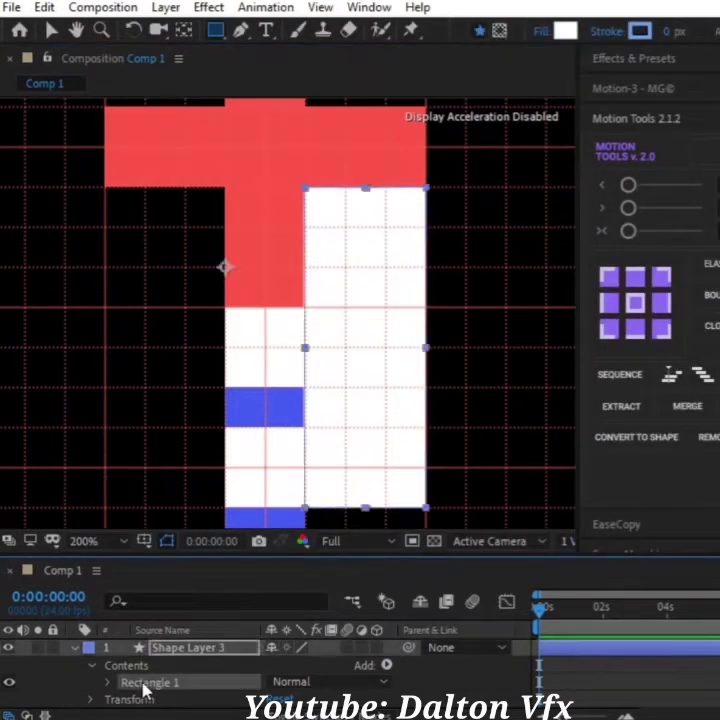
{"action": "left_click", "coordinate": [564, 29]}
{"action": "left_click", "coordinate": [291, 394]}
{"action": "key", "text": "Return"}
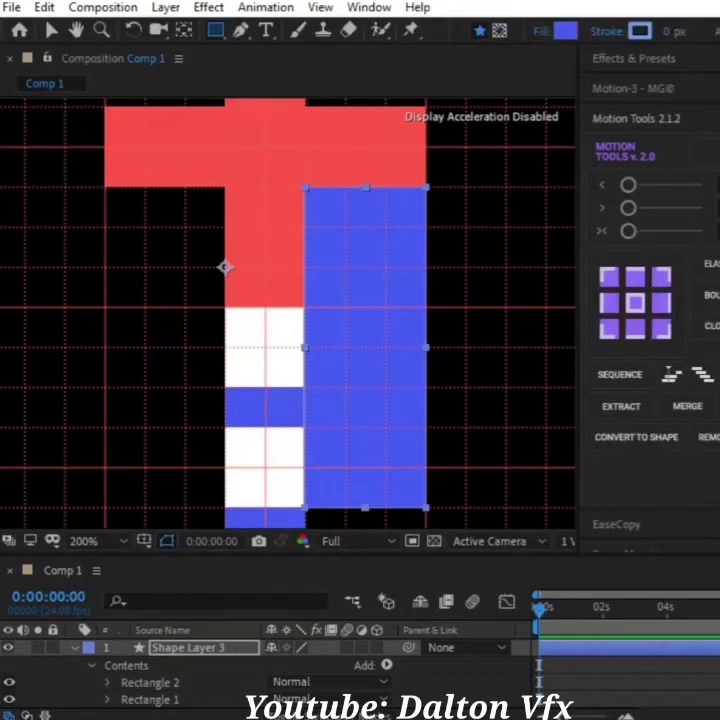
Set the blue copy's height to 20 and move it to Position Y -30.
{"action": "left_click", "coordinate": [105, 683]}
{"action": "scroll", "coordinate": [102, 685], "scroll_direction": "down", "scroll_amount": 1}
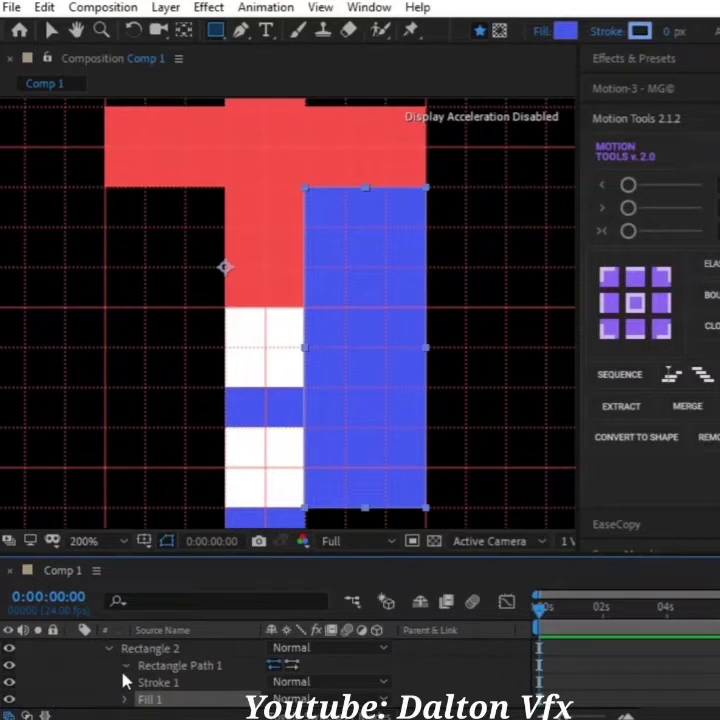
{"action": "scroll", "coordinate": [125, 681], "scroll_direction": "down", "scroll_amount": 1}
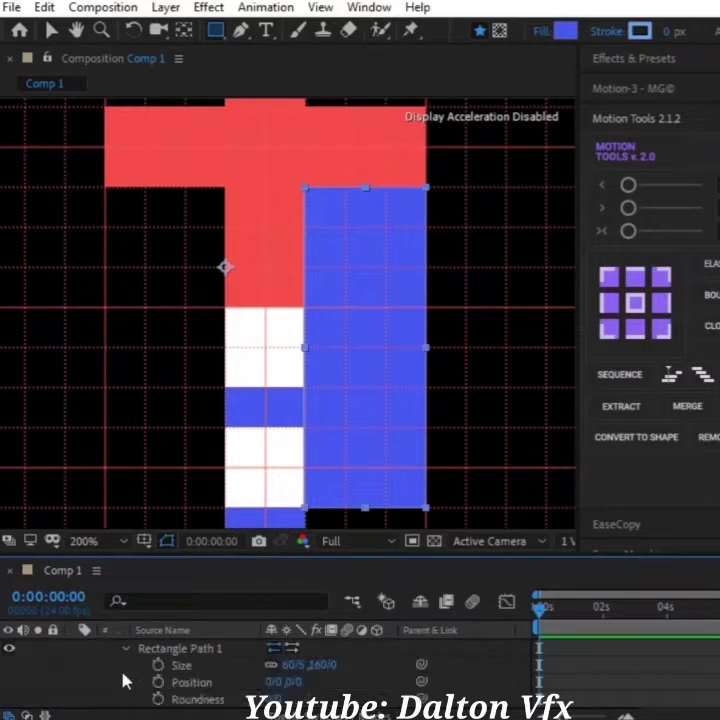
{"action": "left_click", "coordinate": [322, 665]}
{"action": "type", "text": "20"}
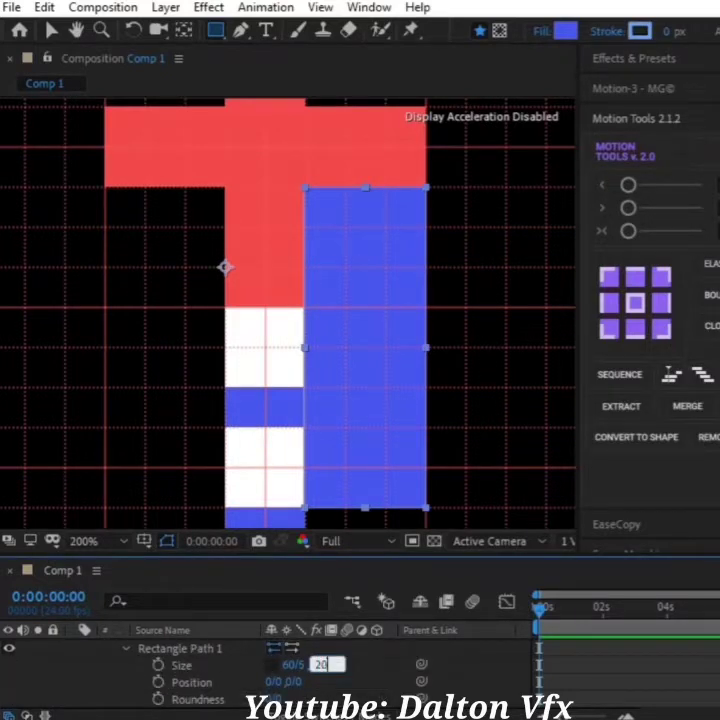
{"action": "key", "text": "Return"}
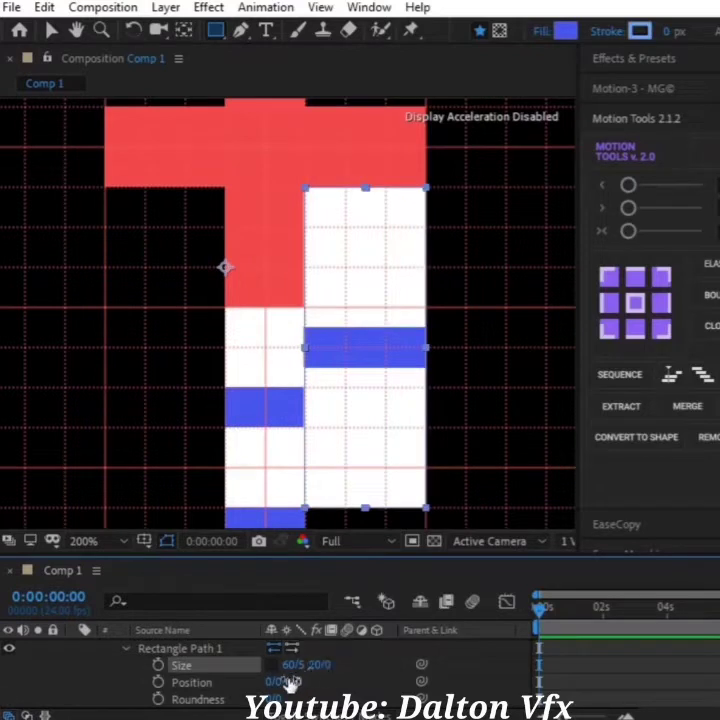
{"action": "left_click_drag", "start_coordinate": [288, 682], "coordinate": [257, 681]}
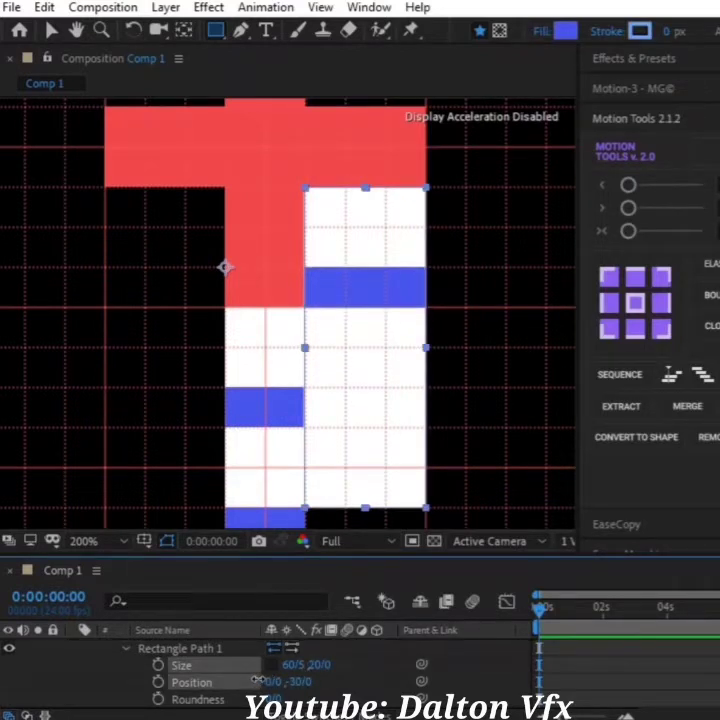
{"action": "left_click", "coordinate": [370, 677]}
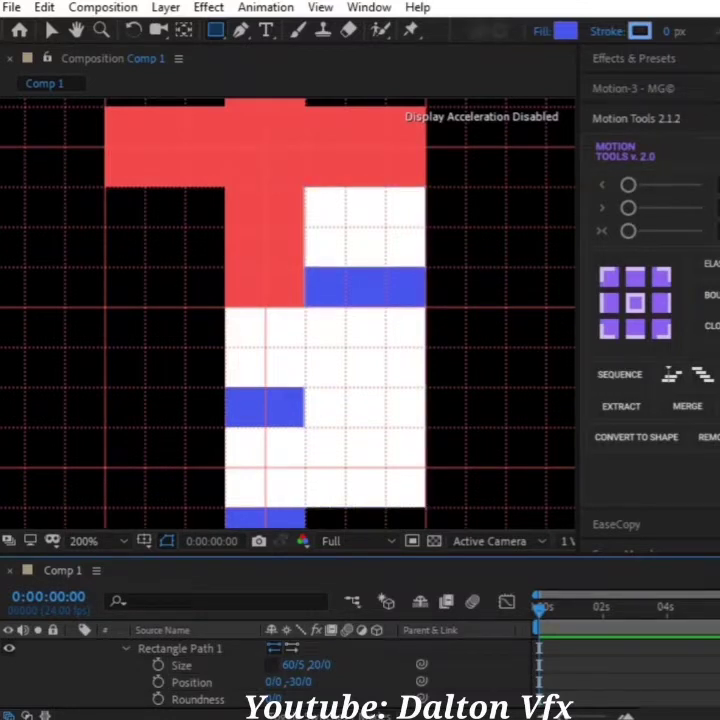
Duplicate the blue stripe and set the new copy's Position Y to 30.
{"action": "scroll", "coordinate": [270, 670], "scroll_direction": "up", "scroll_amount": 2}
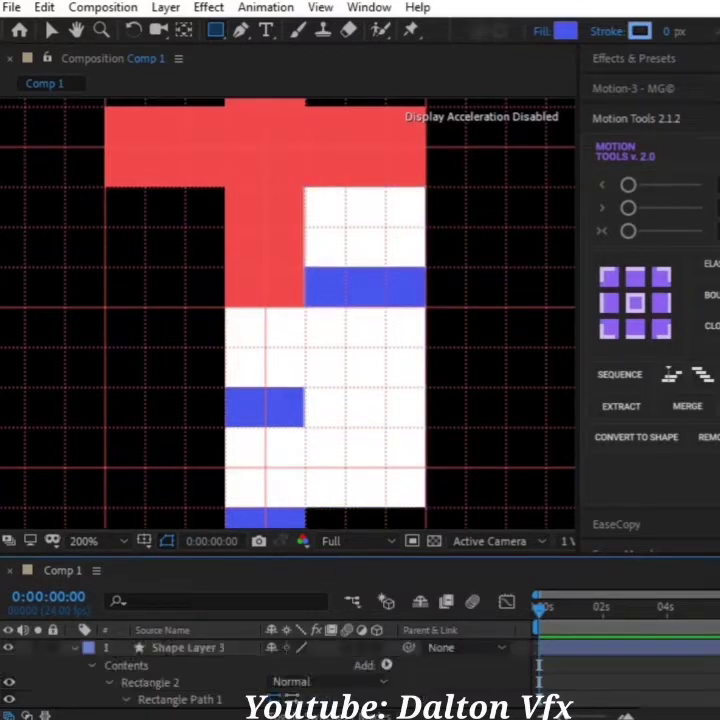
{"action": "left_click", "coordinate": [110, 682]}
{"action": "left_click", "coordinate": [133, 684]}
{"action": "key", "text": "ctrl+d"}
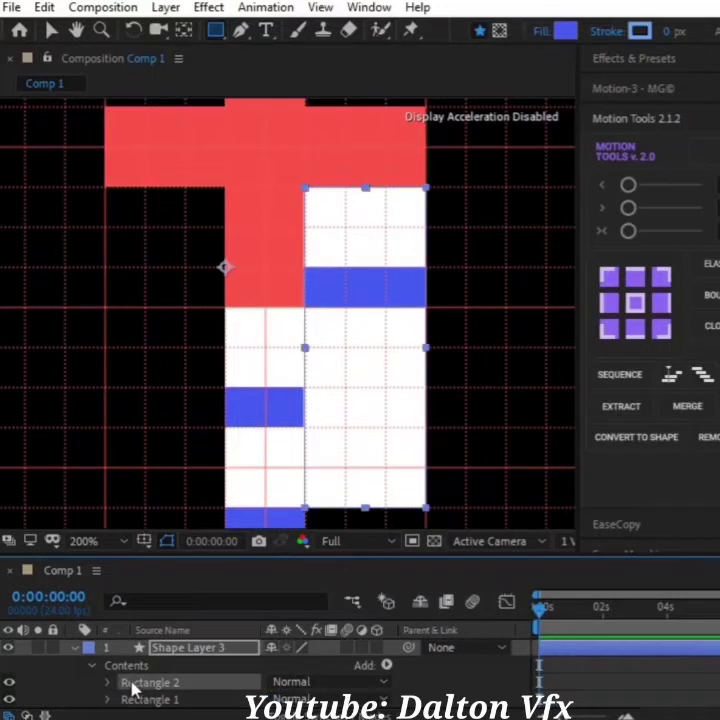
{"action": "left_click", "coordinate": [108, 682]}
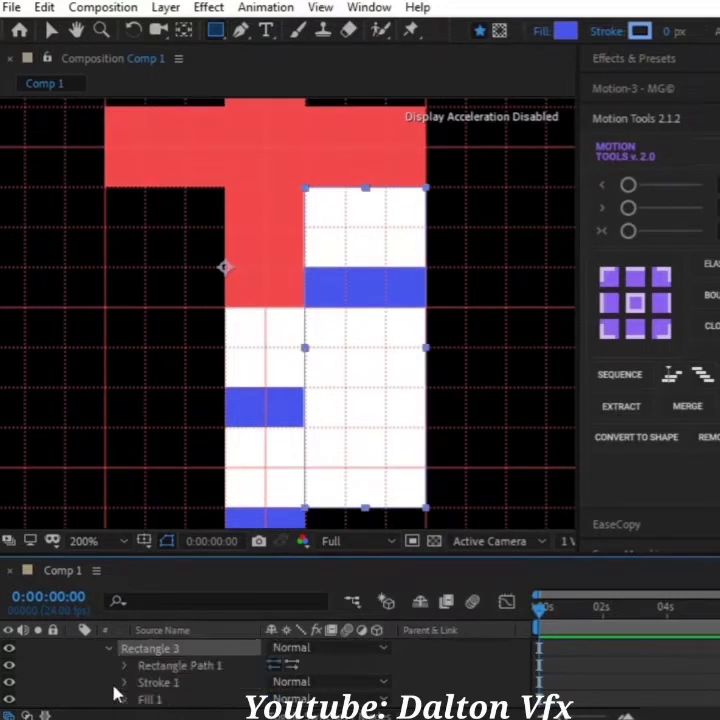
{"action": "left_click", "coordinate": [124, 665]}
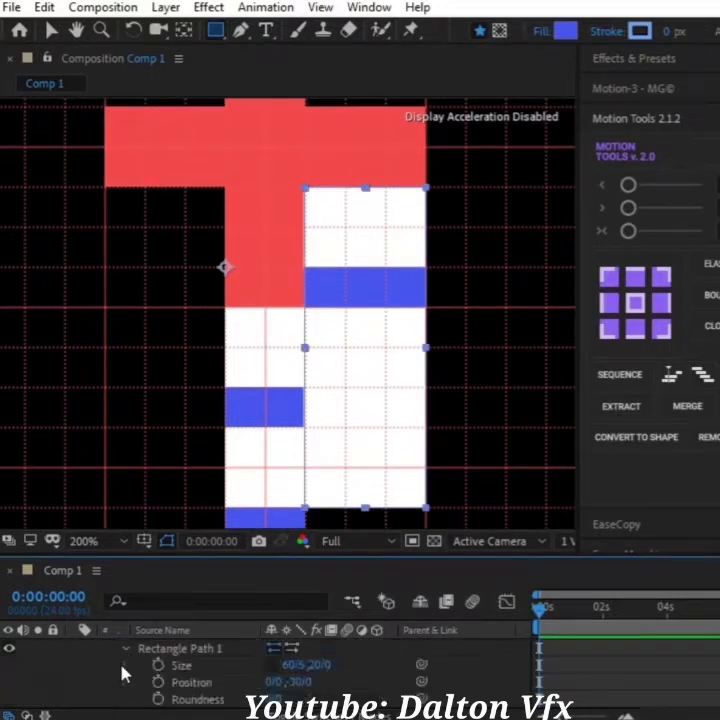
{"action": "left_click", "coordinate": [302, 681]}
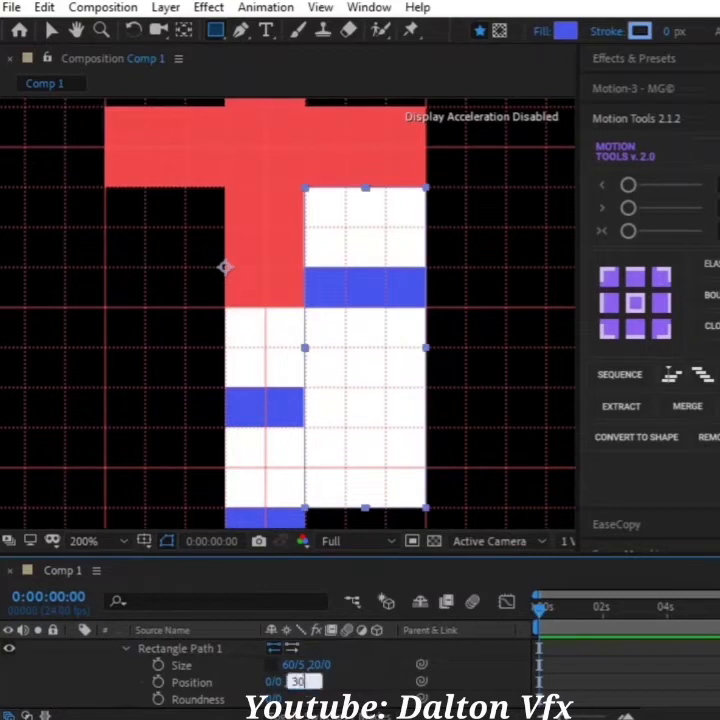
{"action": "type", "text": "30"}
{"action": "key", "text": "Return"}
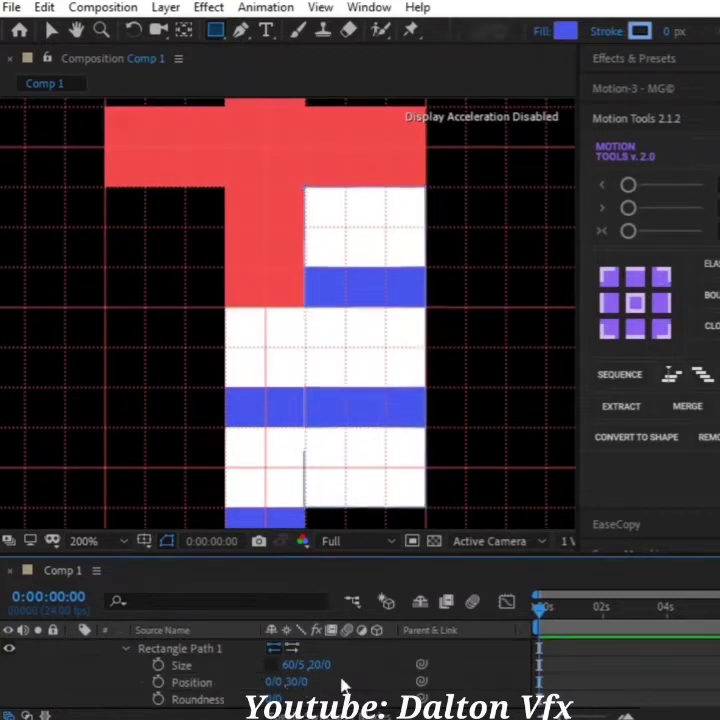
{"action": "left_click", "coordinate": [481, 395]}
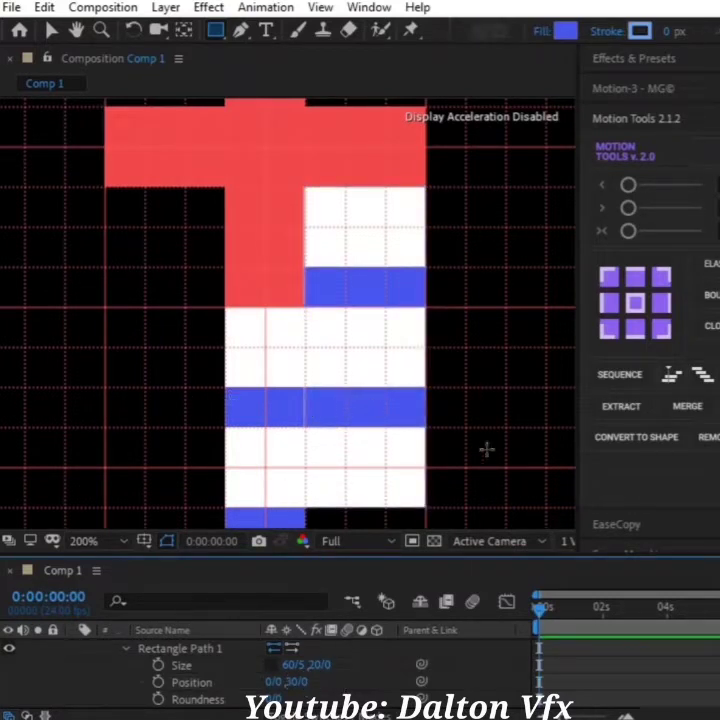
Nudge the strip layer's anchor point up slightly at the cross's top bar.
{"action": "key", "text": "z"}
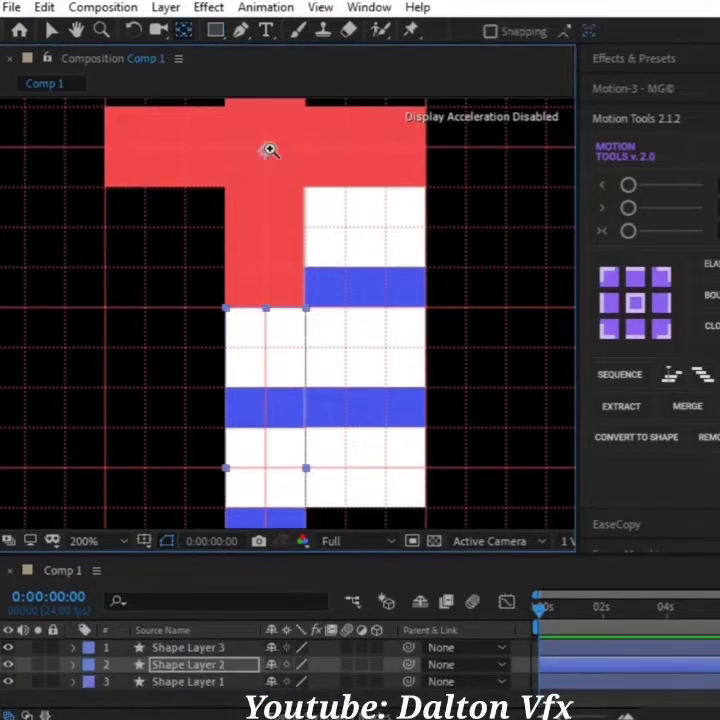
{"action": "left_click", "coordinate": [270, 149]}
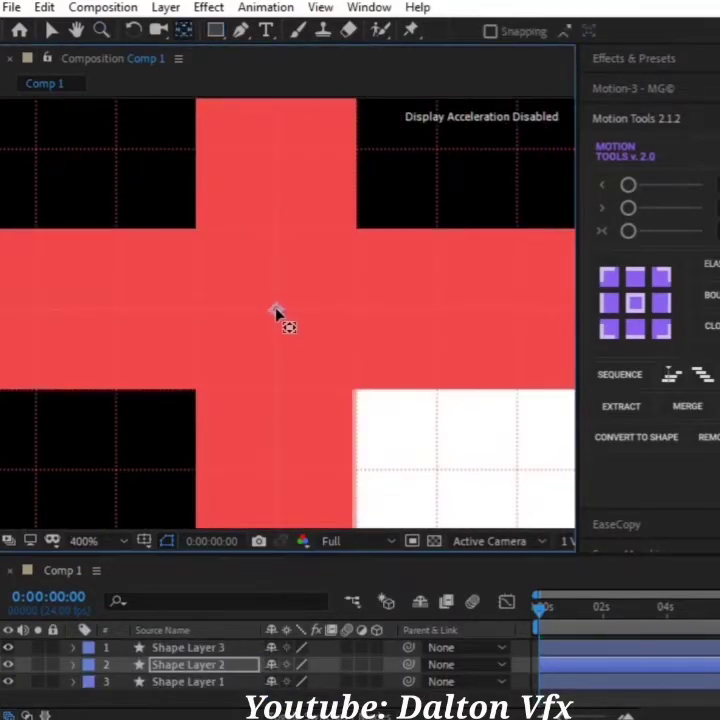
{"action": "left_click_drag", "start_coordinate": [276, 317], "coordinate": [276, 310]}
{"action": "left_click", "coordinate": [377, 450], "text": "alt"}
{"action": "key", "text": "v"}
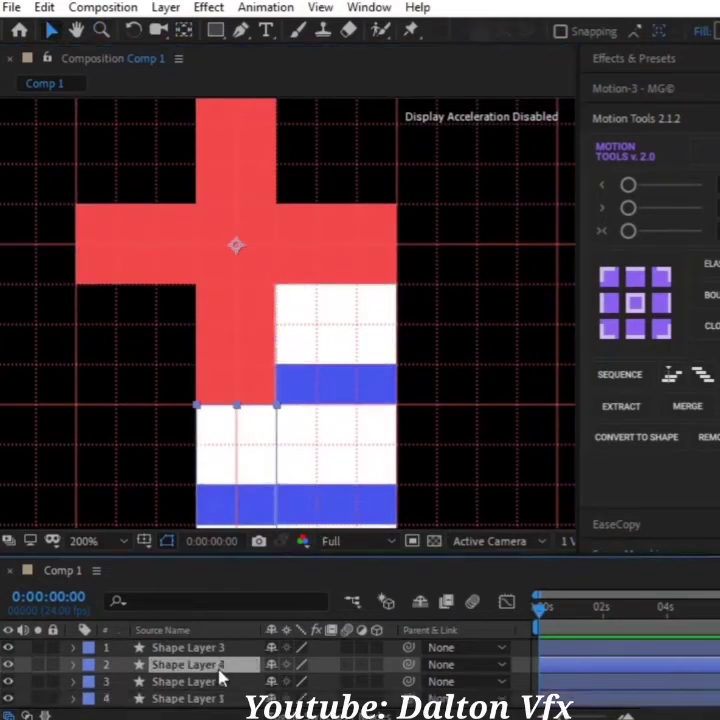
Name the duplicate Shape Layer 4 and rotate it 90°.
{"action": "type", "text": "Shape Layer 4"}
{"action": "key", "text": "Return"}
{"action": "key", "text": "r"}
{"action": "left_click", "coordinate": [293, 681]}
{"action": "type", "text": "90"}
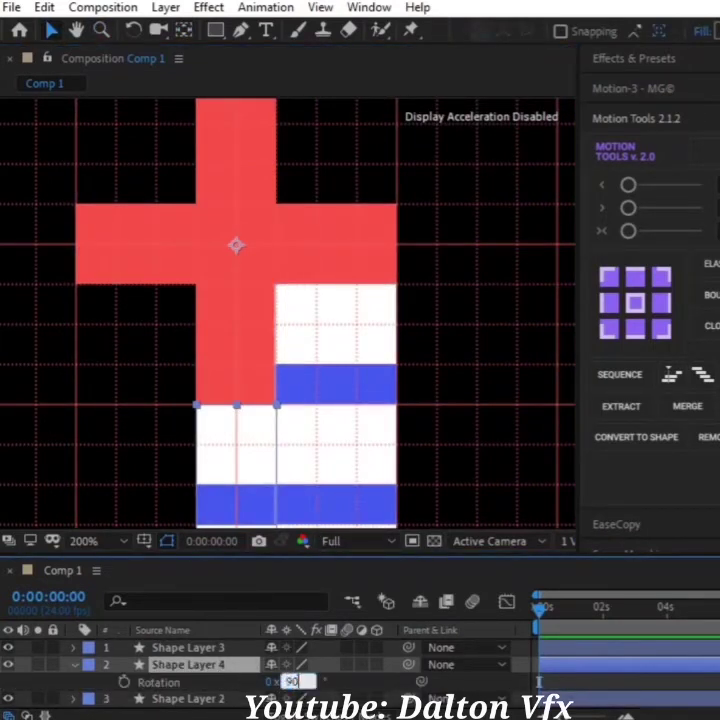
{"action": "key", "text": "Return"}
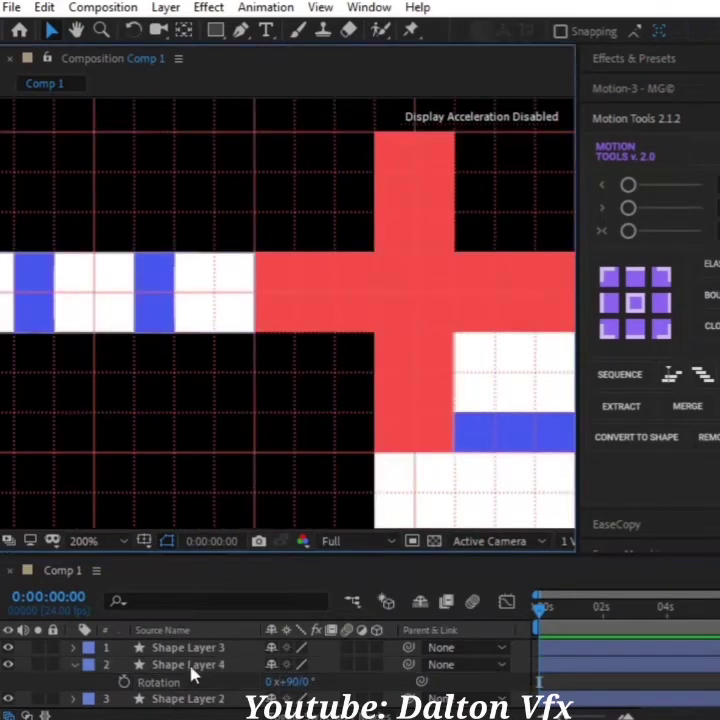
Duplicate the strip as Shape Layer 5 with a Rotation of 180°.
{"action": "left_click", "coordinate": [191, 666]}
{"action": "key", "text": "ctrl+d"}
{"action": "key", "text": "Return"}
{"action": "key", "text": "Return"}
{"action": "key", "text": "r"}
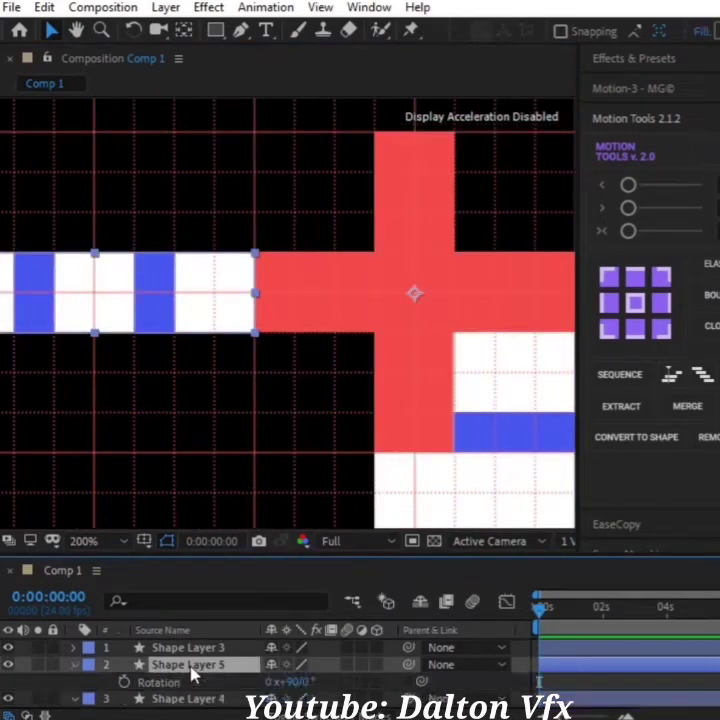
{"action": "left_click", "coordinate": [292, 682]}
{"action": "type", "text": "180"}
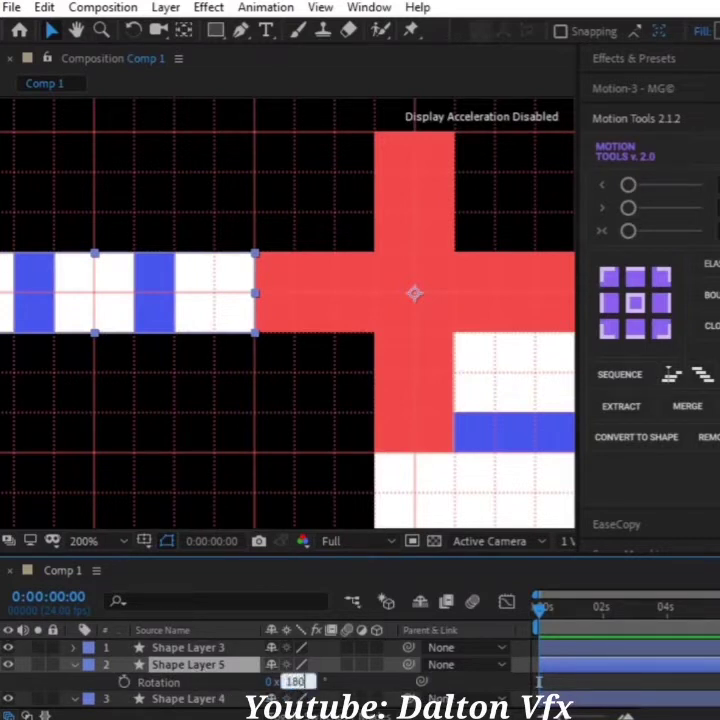
{"action": "key", "text": "Return"}
Duplicate again as Shape Layer 6 rotated 270°, then select the other strip layers.
{"action": "key", "text": "ctrl+d"}
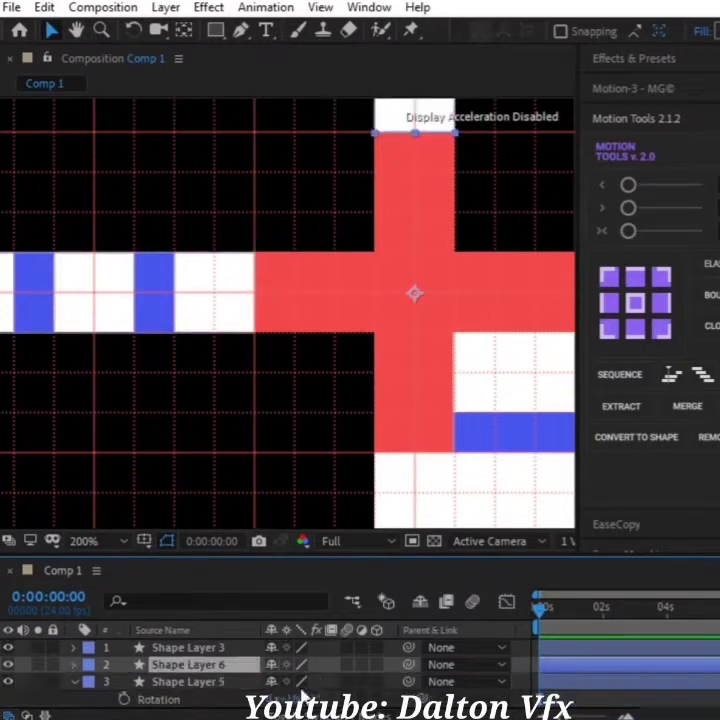
{"action": "key", "text": "r"}
{"action": "left_click", "coordinate": [293, 681]}
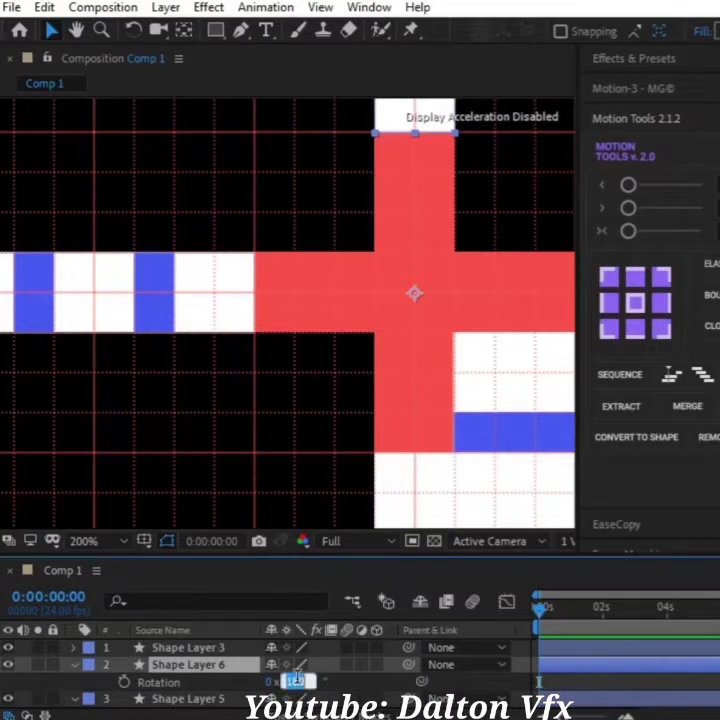
{"action": "type", "text": "27"}
{"action": "key", "text": "Return"}
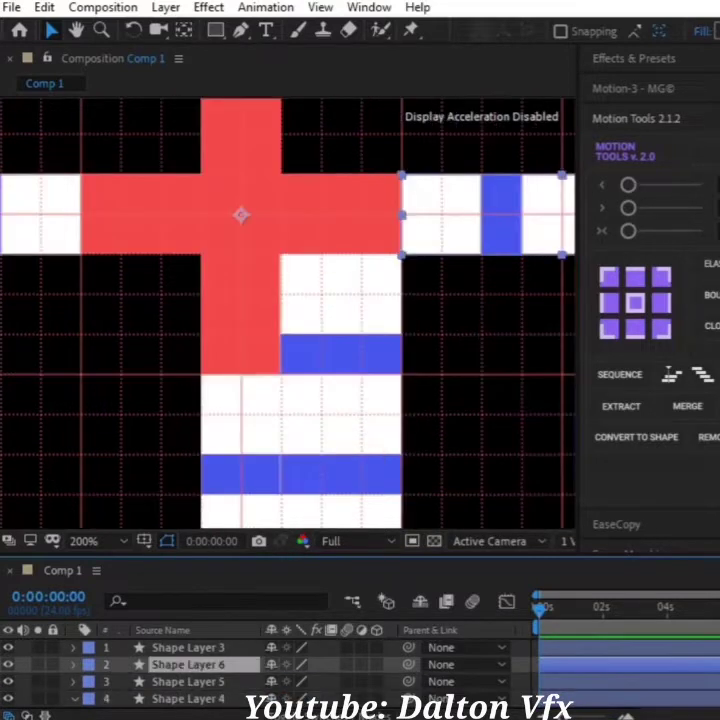
{"action": "scroll", "coordinate": [237, 690], "scroll_direction": "down", "scroll_amount": 3}
{"action": "left_click", "coordinate": [195, 691], "text": "shift"}
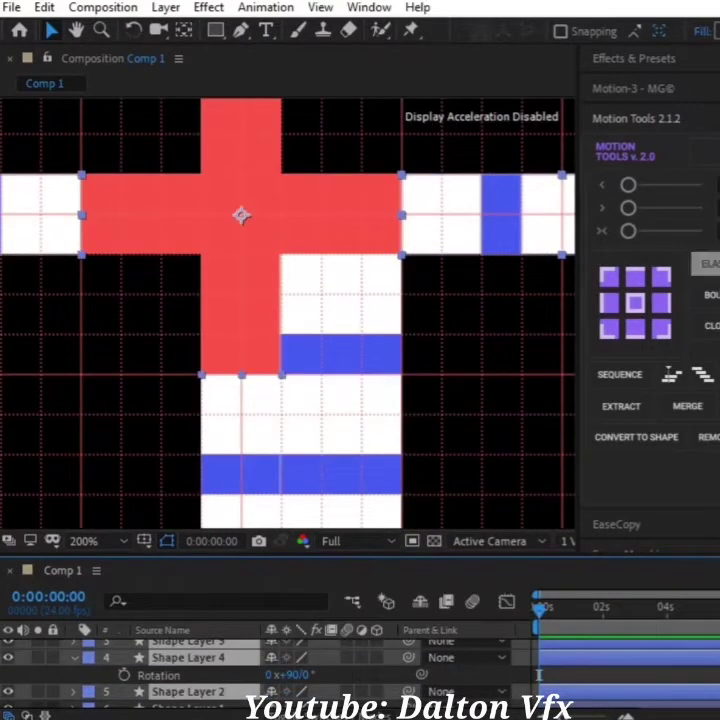
Re-centre the selected layers' anchor points and slide the striped piece left under the cross.
{"action": "left_click", "coordinate": [635, 303]}
{"action": "left_click", "coordinate": [636, 280]}
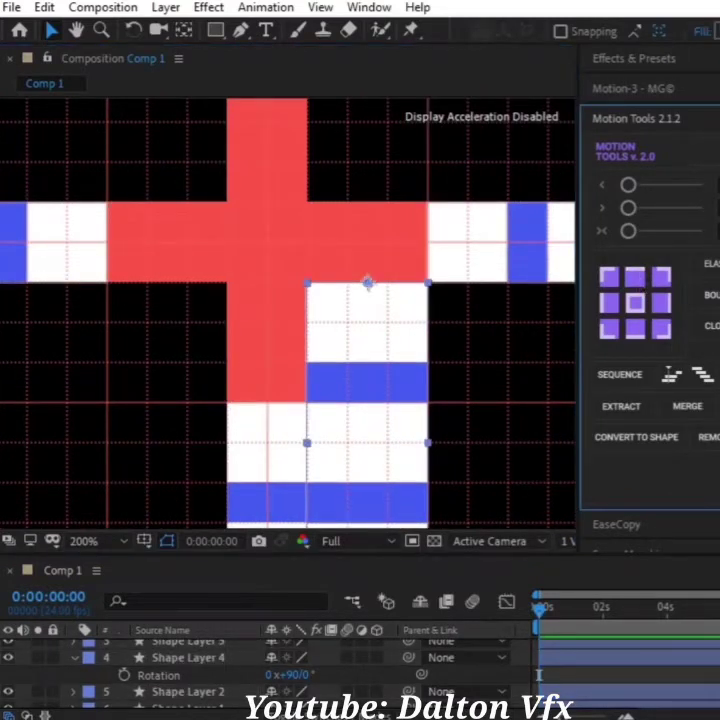
{"action": "scroll", "coordinate": [200, 670], "scroll_direction": "up", "scroll_amount": 2}
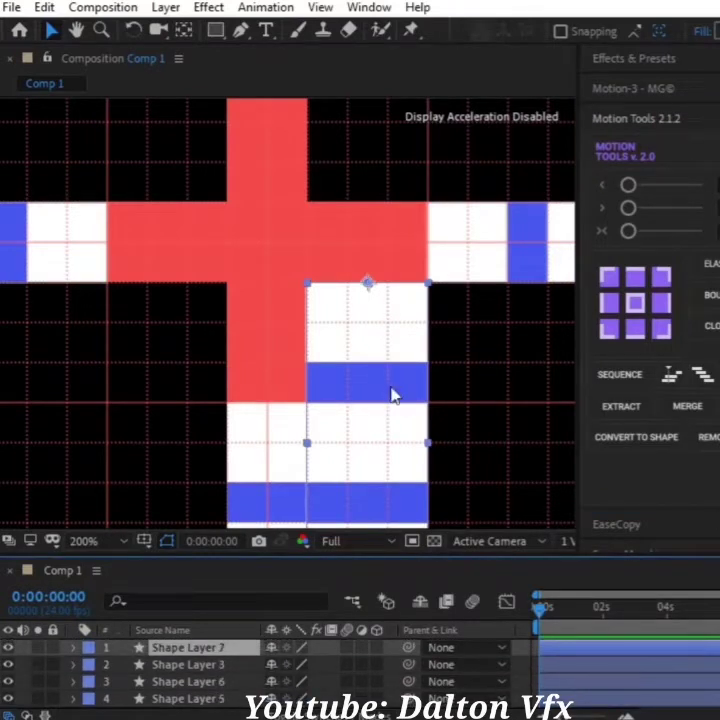
{"action": "left_click_drag", "start_coordinate": [354, 354], "coordinate": [192, 350]}
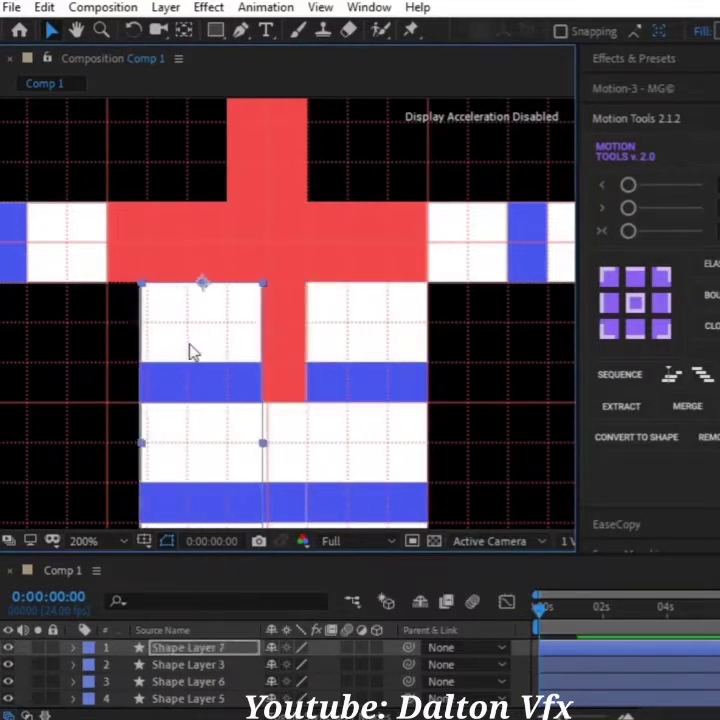
{"action": "mouse_move", "coordinate": [192, 350]}
{"action": "left_mouse_down"}
{"action": "mouse_move", "coordinate": [176, 350]}
{"action": "mouse_move", "coordinate": [177, 305]}
{"action": "left_mouse_up"}
{"action": "left_click", "coordinate": [196, 619]}
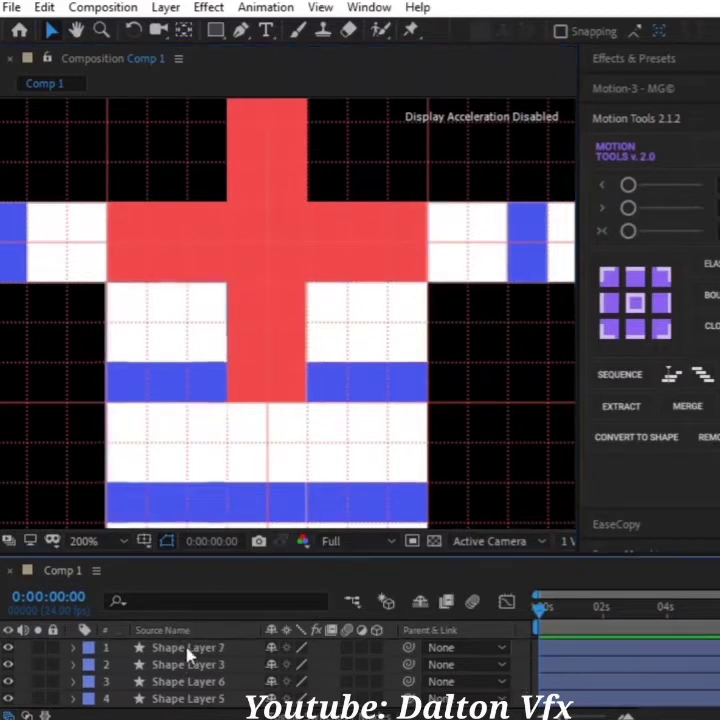
Duplicate striped square Shape Layer 7 into the corners above the cross.
{"action": "left_click", "coordinate": [188, 650]}
{"action": "key", "text": "ctrl+d"}
{"action": "mouse_move", "coordinate": [203, 273]}
{"action": "left_mouse_down"}
{"action": "mouse_move", "coordinate": [188, 141]}
{"action": "mouse_move", "coordinate": [389, 163]}
{"action": "left_mouse_up"}
{"action": "key", "text": "ctrl+d"}
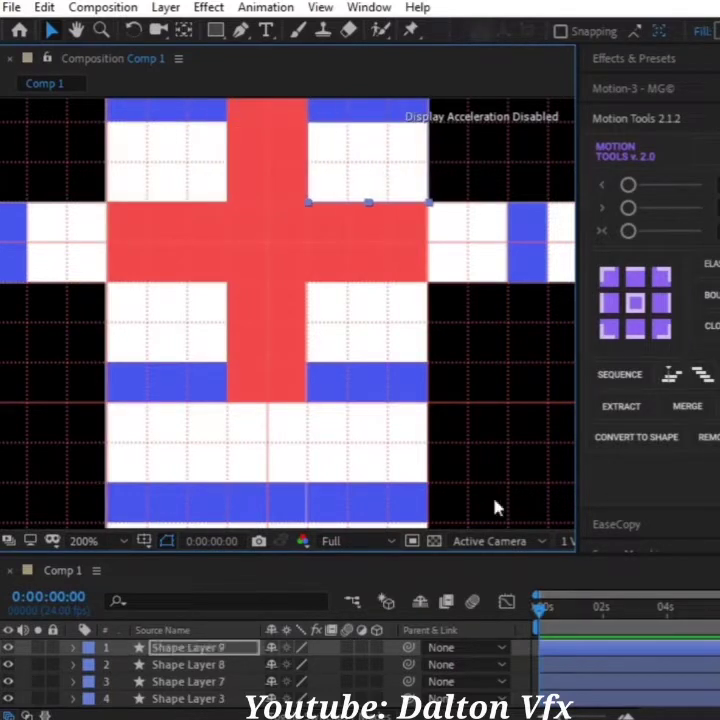
Rotate the square below the cross -90° and place it beside the lower arm.
{"action": "left_click", "coordinate": [386, 431]}
{"action": "key", "text": "r"}
{"action": "left_click", "coordinate": [292, 698]}
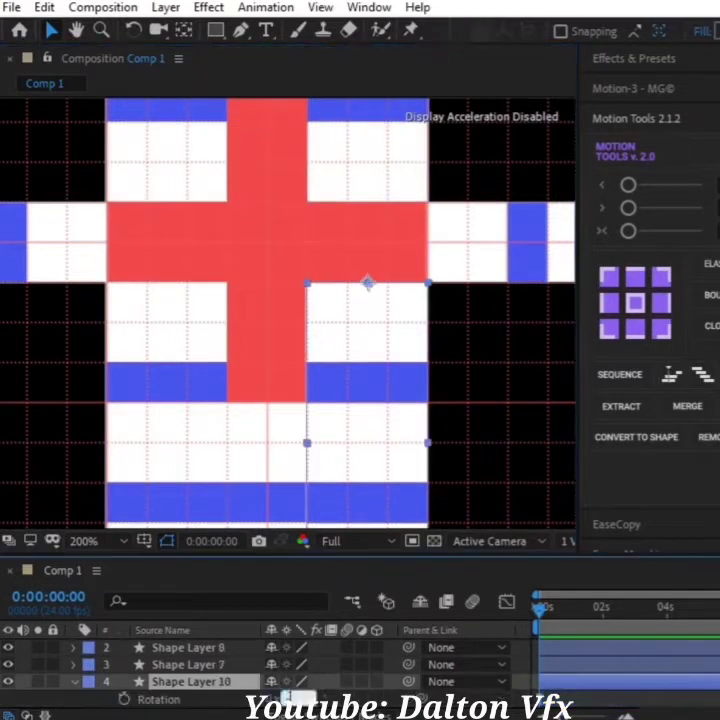
{"action": "type", "text": "-90"}
{"action": "key", "text": "Return"}
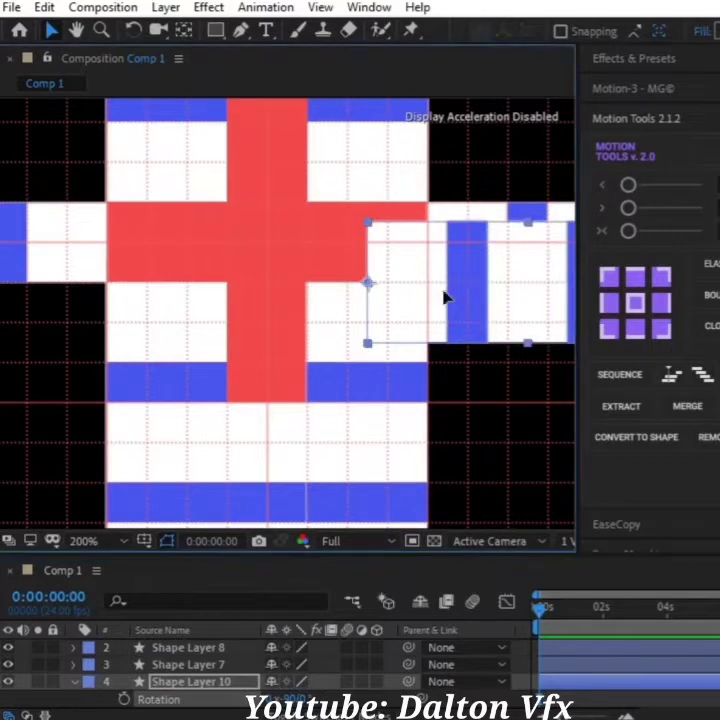
{"action": "mouse_move", "coordinate": [445, 297]}
{"action": "left_mouse_down"}
{"action": "mouse_move", "coordinate": [420, 333]}
{"action": "mouse_move", "coordinate": [390, 357]}
{"action": "left_mouse_up"}
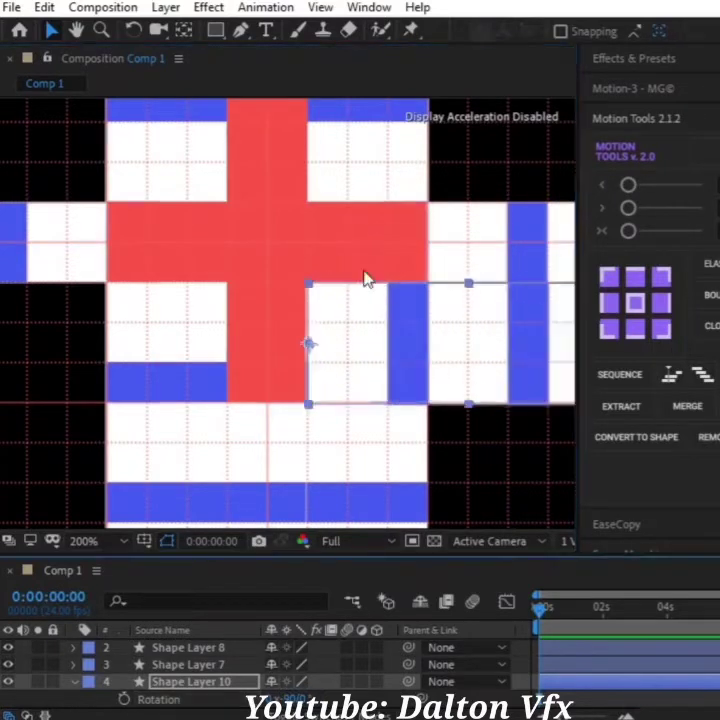
{"action": "key", "text": "ctrl+shift+a"}
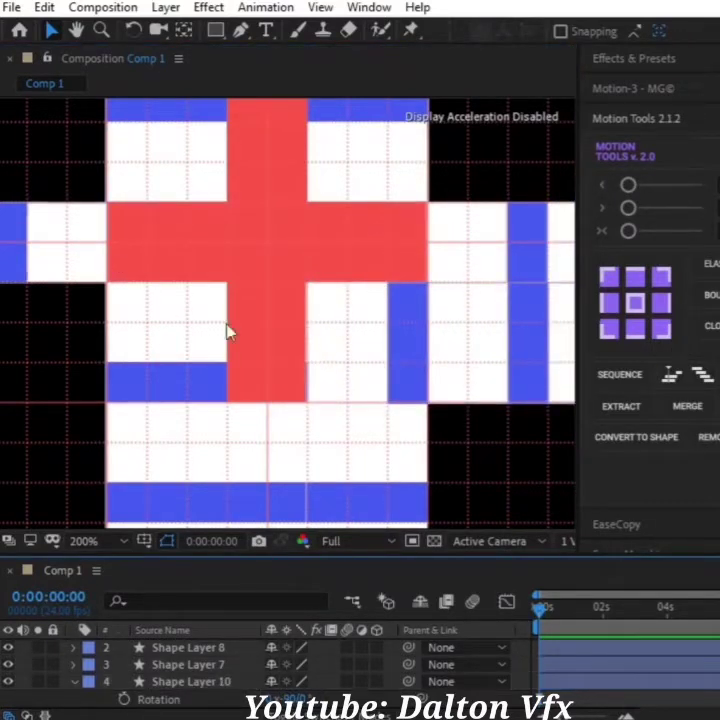
Duplicate Shape Layer 10 to the left of the cross and bring the copy forward.
{"action": "left_click", "coordinate": [361, 366]}
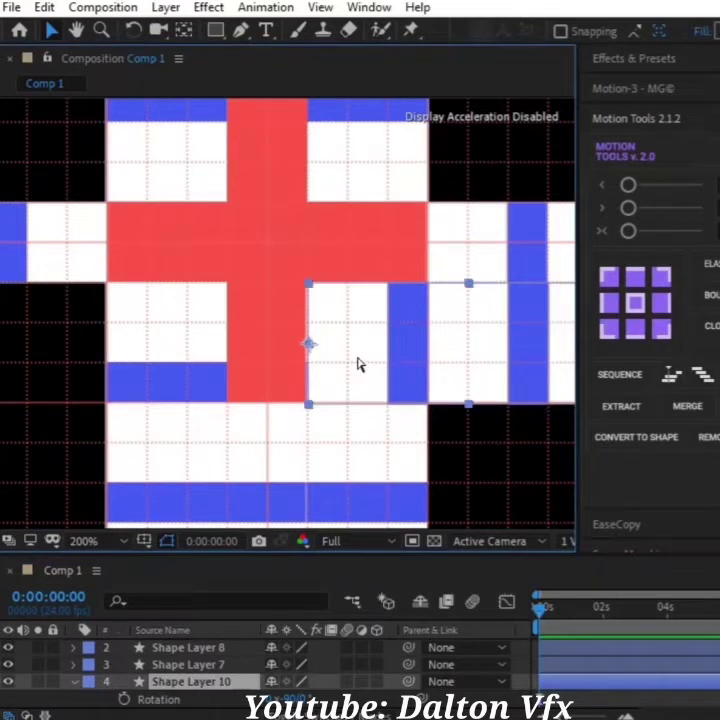
{"action": "key", "text": "ctrl+d"}
{"action": "left_click_drag", "start_coordinate": [361, 366], "coordinate": [160, 360]}
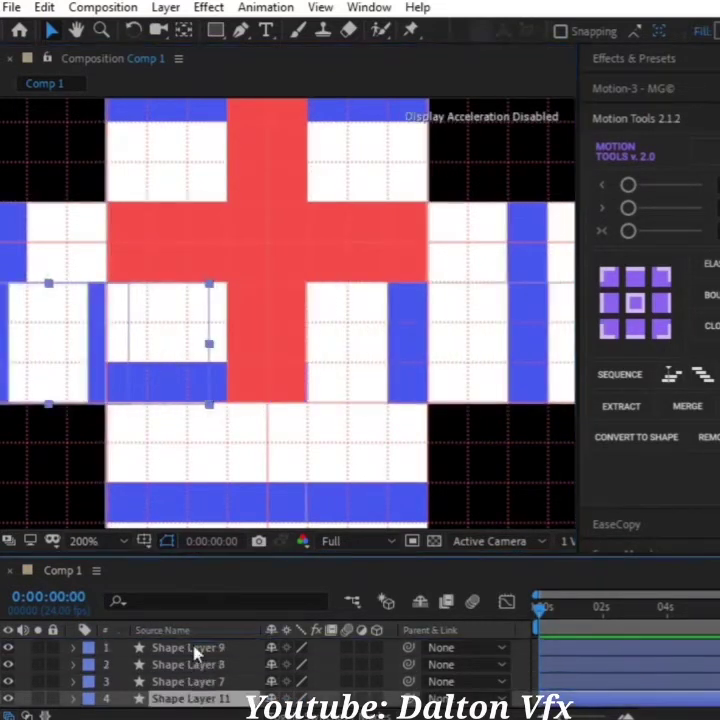
{"action": "left_click_drag", "start_coordinate": [185, 690], "coordinate": [194, 650]}
{"action": "key", "text": "shift+Right"}
Add two more copies on either side of the cross's top arm and zoom out to view the net.
{"action": "key", "text": "h"}
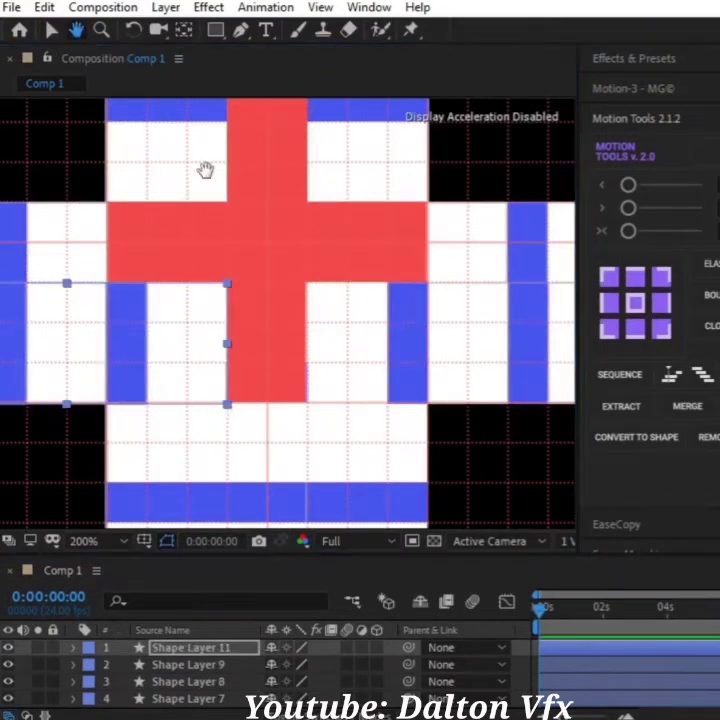
{"action": "left_click_drag", "start_coordinate": [206, 169], "coordinate": [300, 252]}
{"action": "left_click", "coordinate": [49, 35]}
{"action": "key", "text": "ctrl+d"}
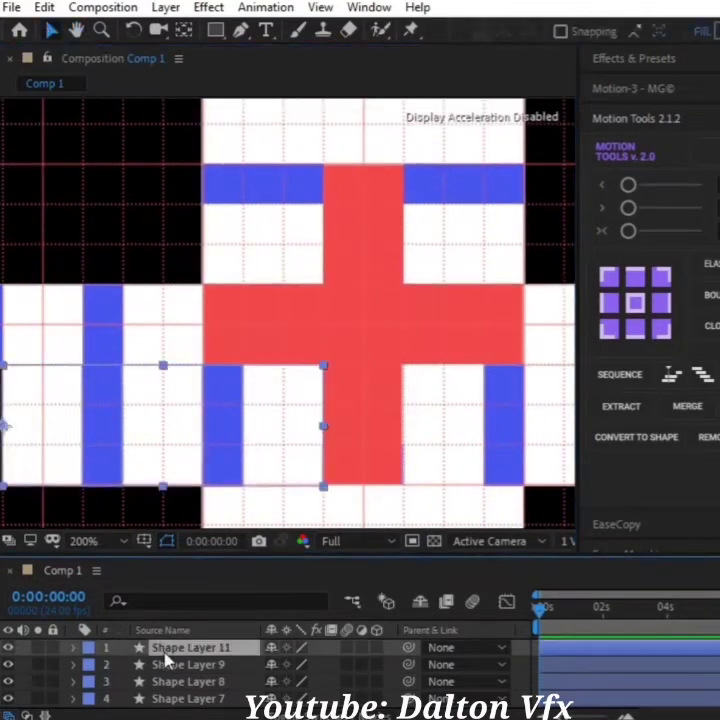
{"action": "left_click_drag", "start_coordinate": [293, 462], "coordinate": [293, 260]}
{"action": "key", "text": "ctrl+d"}
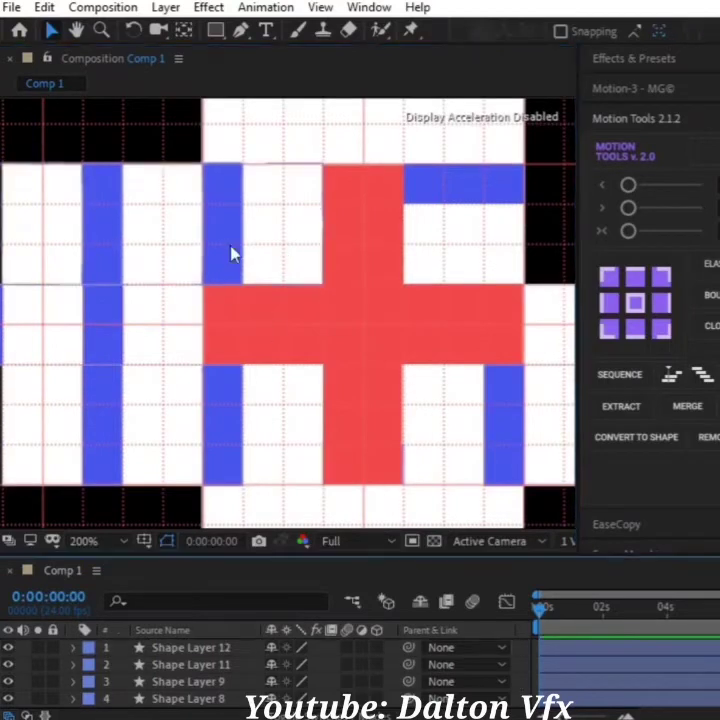
{"action": "mouse_move", "coordinate": [210, 252]}
{"action": "left_mouse_down"}
{"action": "mouse_move", "coordinate": [583, 276]}
{"action": "mouse_move", "coordinate": [493, 285]}
{"action": "left_mouse_up"}
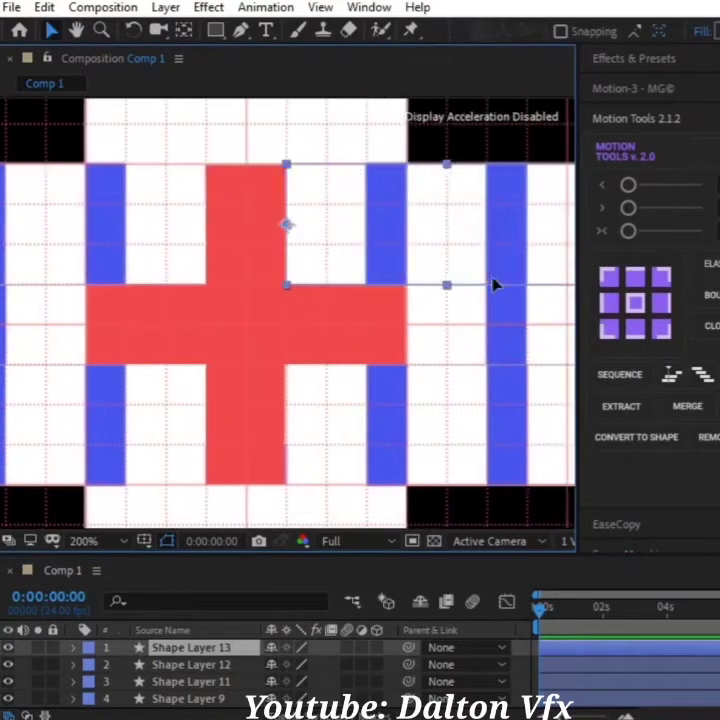
{"action": "left_click", "coordinate": [217, 315]}
{"action": "key", "text": "comma"}
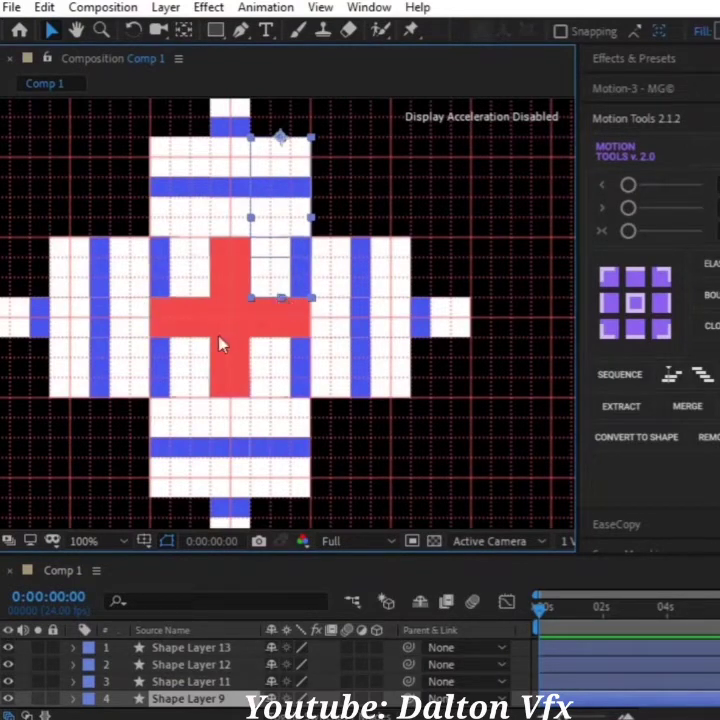
Shift the top striped piece 100 px left and move Shape Layer 11 and the lower-arm piece beside the cross's lower arm, then check Shape Layers 13 and 12 and deselect.
{"action": "left_click_drag", "start_coordinate": [269, 195], "coordinate": [169, 195]}
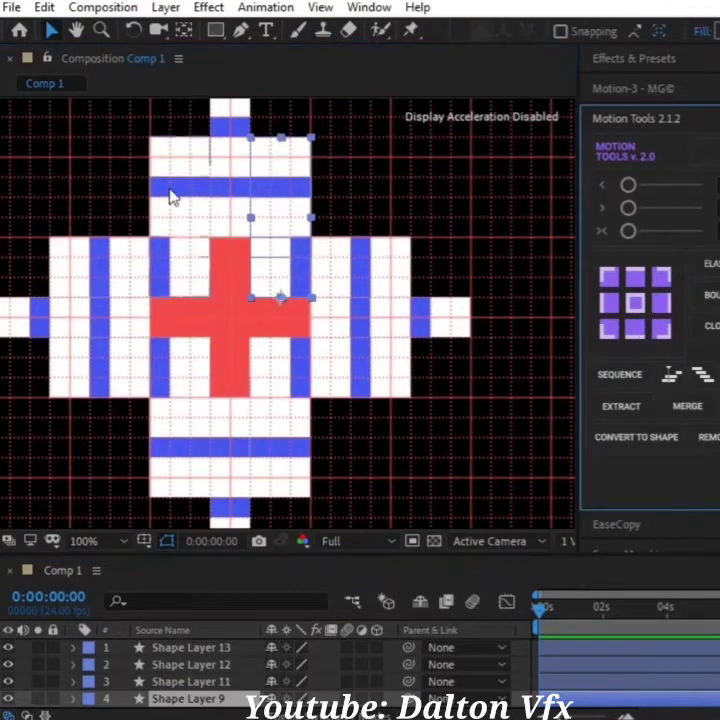
{"action": "left_click_drag", "start_coordinate": [190, 447], "coordinate": [132, 410]}
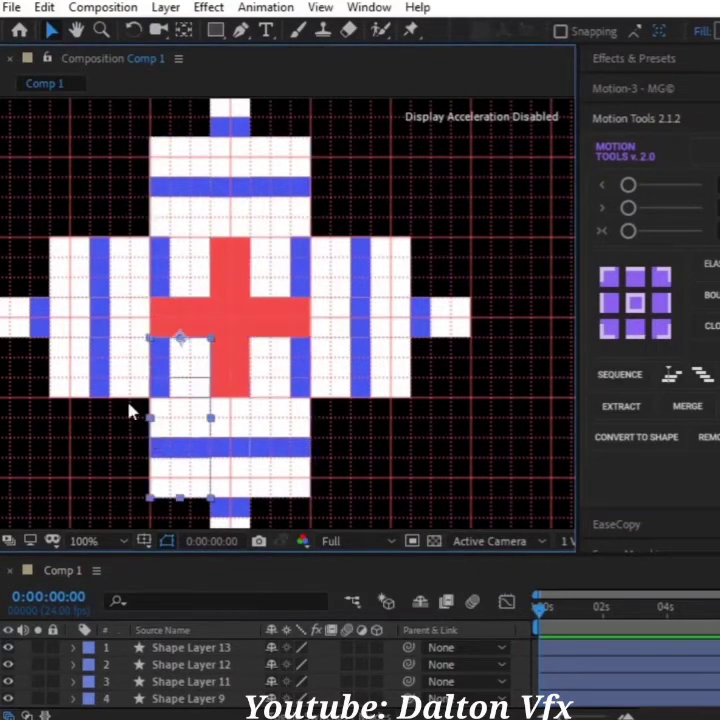
{"action": "left_click_drag", "start_coordinate": [207, 366], "coordinate": [407, 366]}
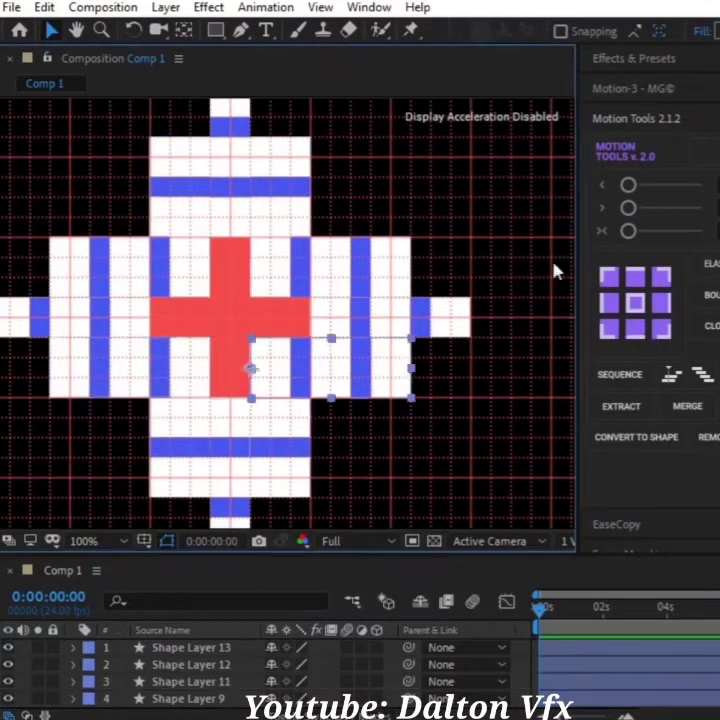
{"action": "left_click", "coordinate": [338, 280]}
{"action": "left_click", "coordinate": [100, 268]}
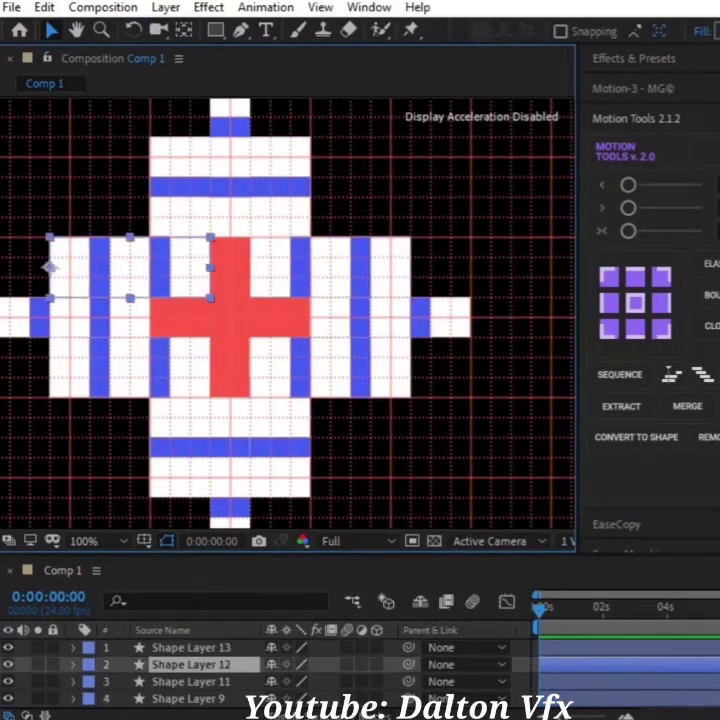
{"action": "left_click", "coordinate": [530, 668]}
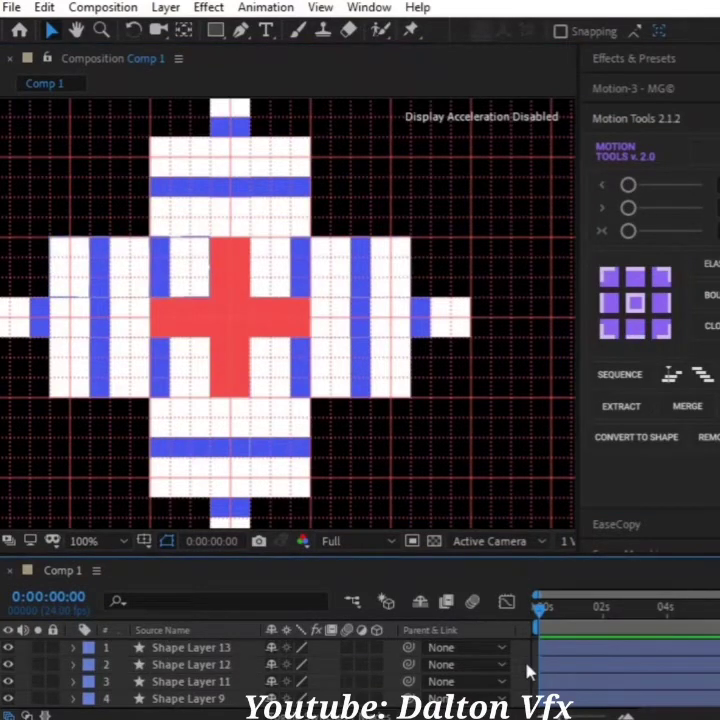
Make all shape layers 3D and fold the bottom flap with a 90° X rotation.
{"action": "key", "text": "ctrl+a"}
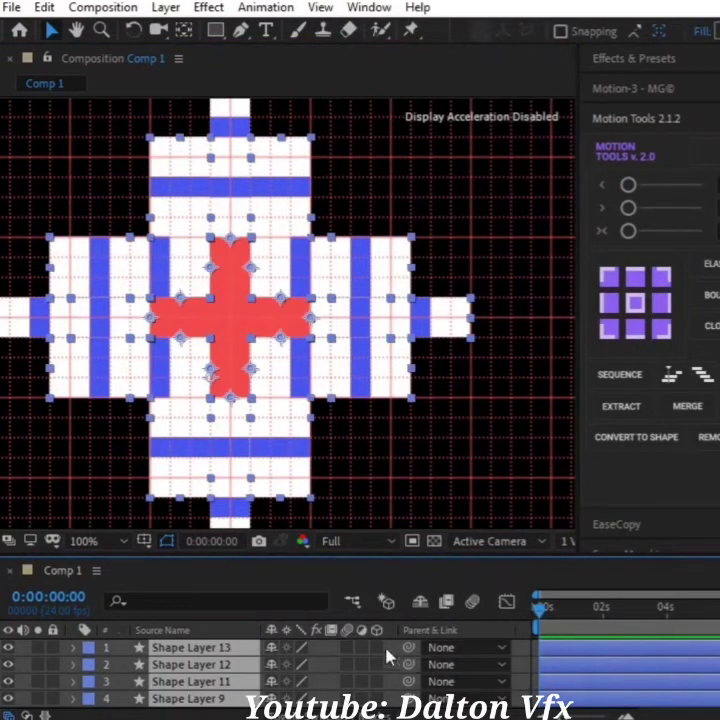
{"action": "left_click", "coordinate": [376, 660]}
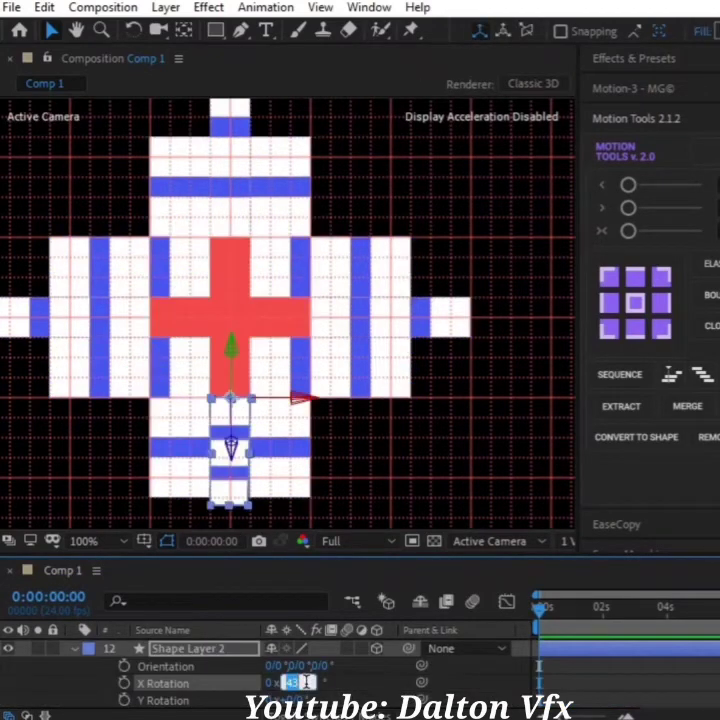
{"action": "type", "text": "90.0"}
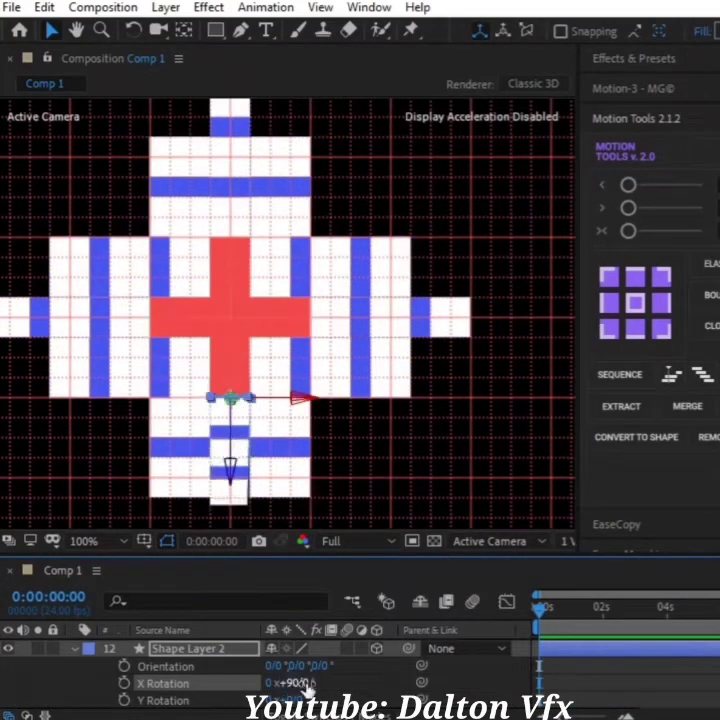
{"action": "key", "text": "Return"}
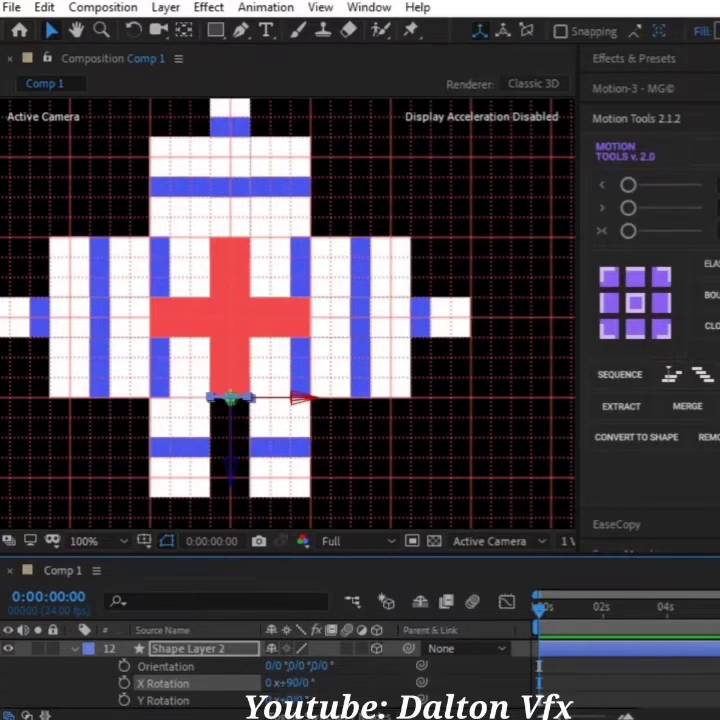
Fold the left flap (Shape Layer 4) to 90° Y rotation and the top flap to -90° X.
{"action": "left_click", "coordinate": [190, 648]}
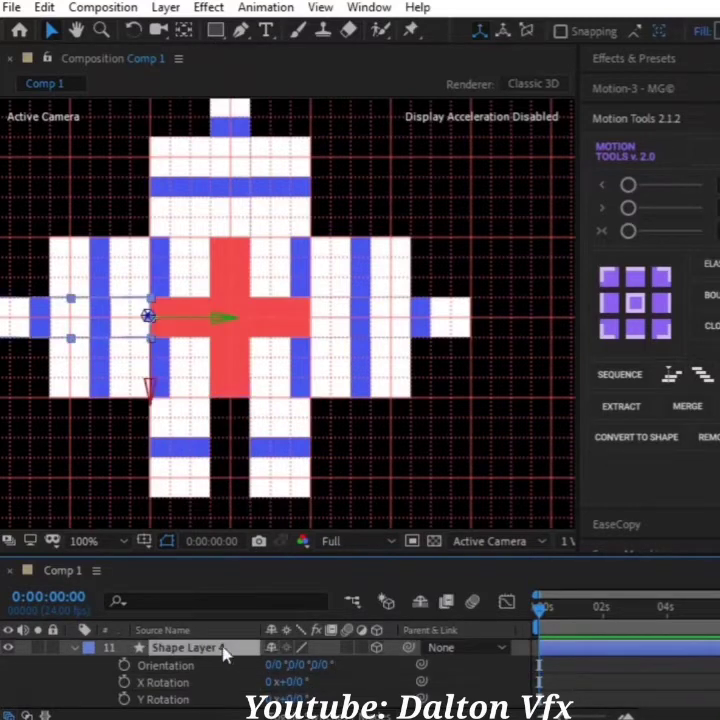
{"action": "mouse_move", "coordinate": [285, 699]}
{"action": "left_mouse_down"}
{"action": "mouse_move", "coordinate": [300, 699]}
{"action": "mouse_move", "coordinate": [290, 697]}
{"action": "left_mouse_up"}
{"action": "left_click", "coordinate": [290, 697]}
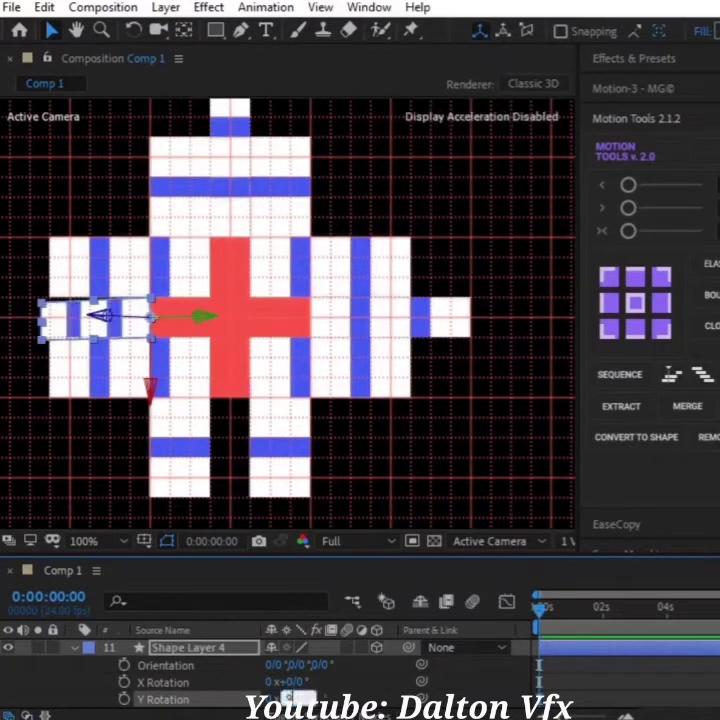
{"action": "type", "text": "90"}
{"action": "key", "text": "Return"}
{"action": "key", "text": "ctrl+Up"}
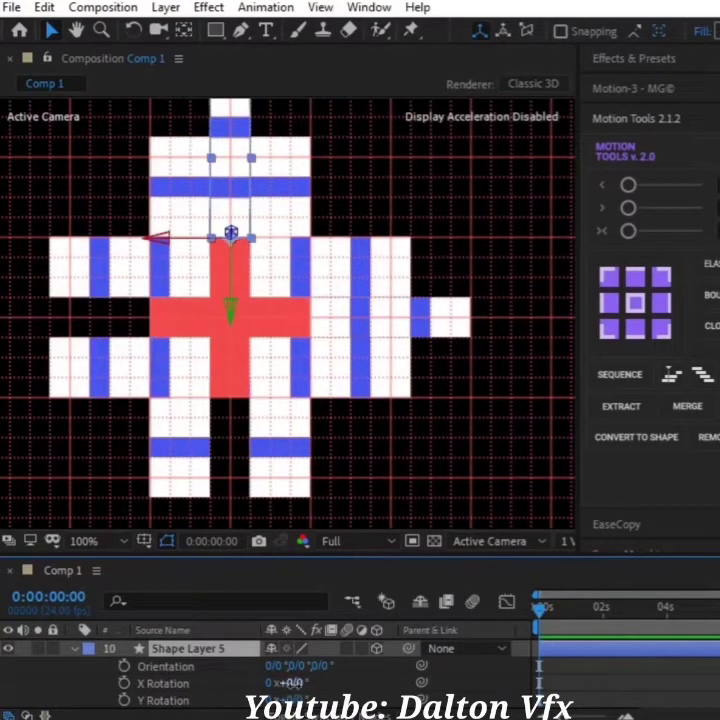
{"action": "type", "text": "-90"}
{"action": "key", "text": "Return"}
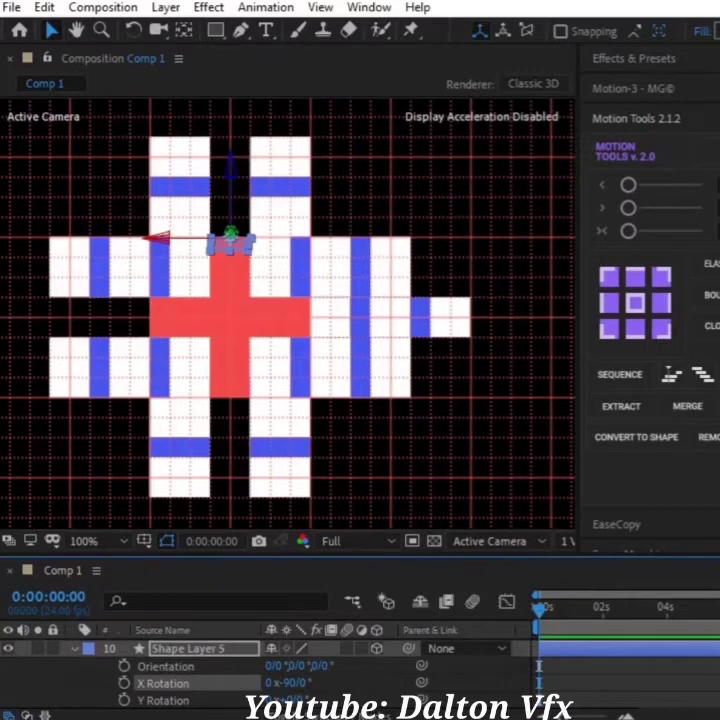
Fold the right flap, the lower-right arm flap and the bottom flap to -90°.
{"action": "key", "text": "ctrl+Up"}
{"action": "left_click", "coordinate": [296, 698]}
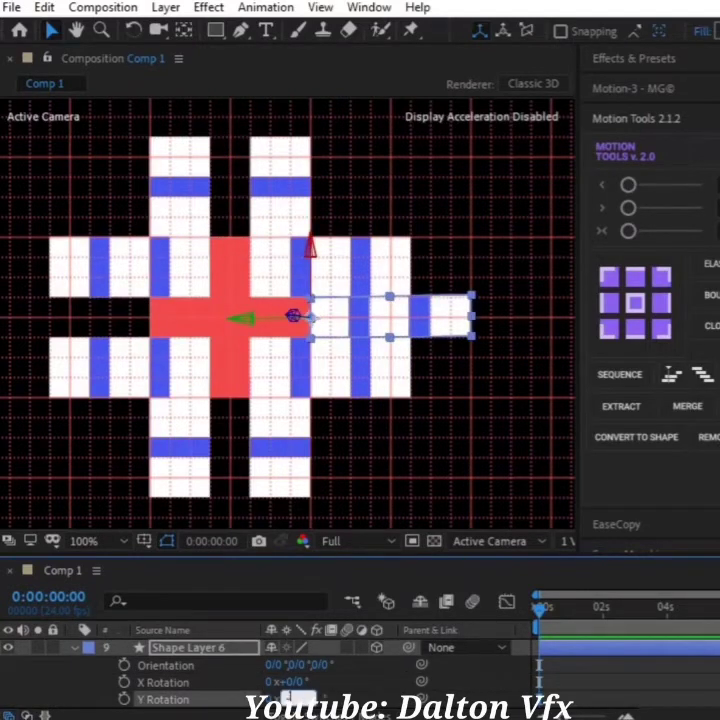
{"action": "type", "text": "-90"}
{"action": "key", "text": "Return"}
{"action": "key", "text": "ctrl+Up"}
{"action": "left_click", "coordinate": [296, 682]}
{"action": "type", "text": "-90"}
{"action": "key", "text": "Return"}
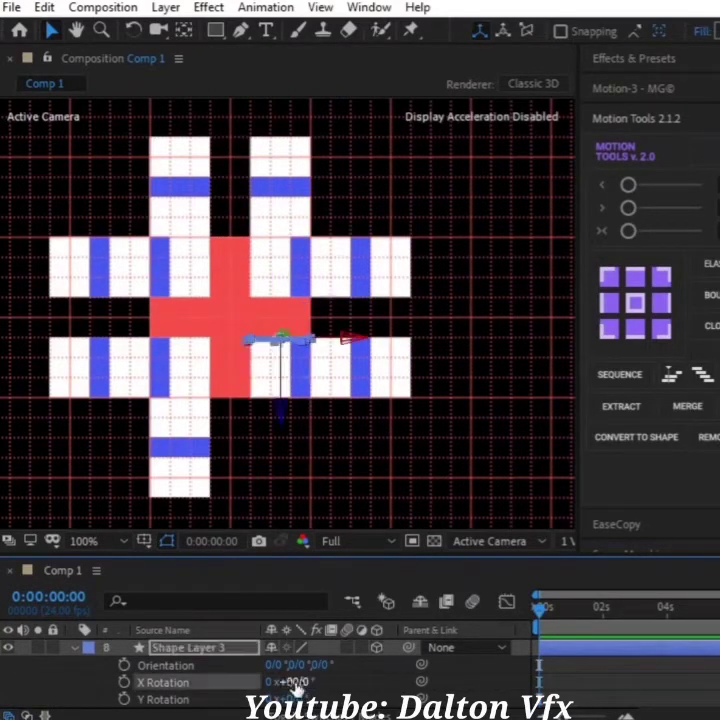
{"action": "key", "text": "ctrl+Up"}
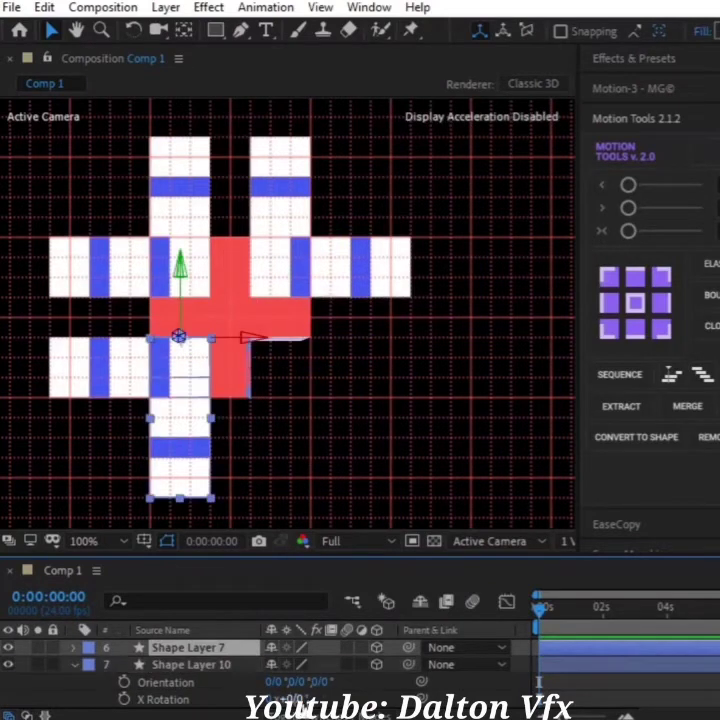
{"action": "left_click", "coordinate": [293, 698]}
{"action": "type", "text": "-90"}
{"action": "key", "text": "Return"}
Fold the top-left, top-right and bottom-left flaps to -90°.
{"action": "key", "text": "ctrl+Up"}
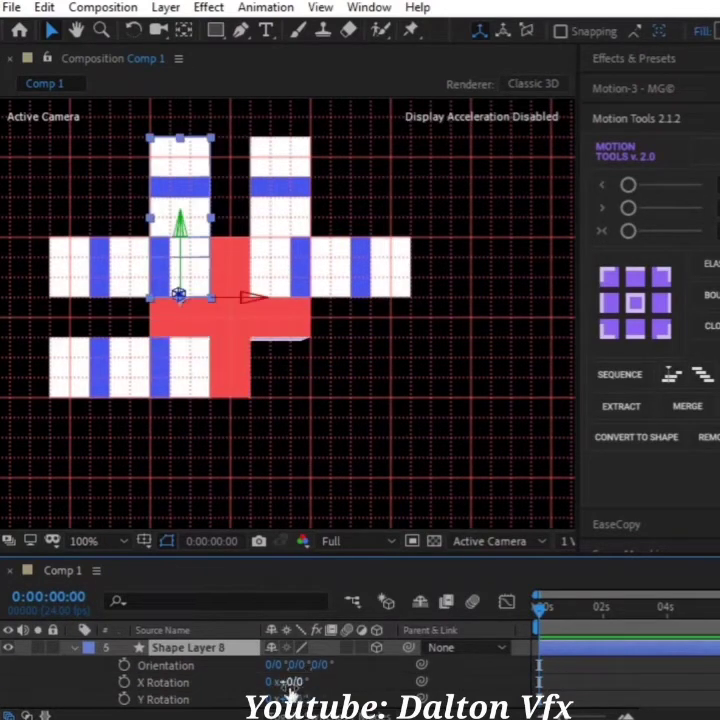
{"action": "type", "text": "-90"}
{"action": "key", "text": "Return"}
{"action": "key", "text": "ctrl+Up"}
{"action": "left_click", "coordinate": [294, 682]}
{"action": "type", "text": "-90"}
{"action": "key", "text": "Return"}
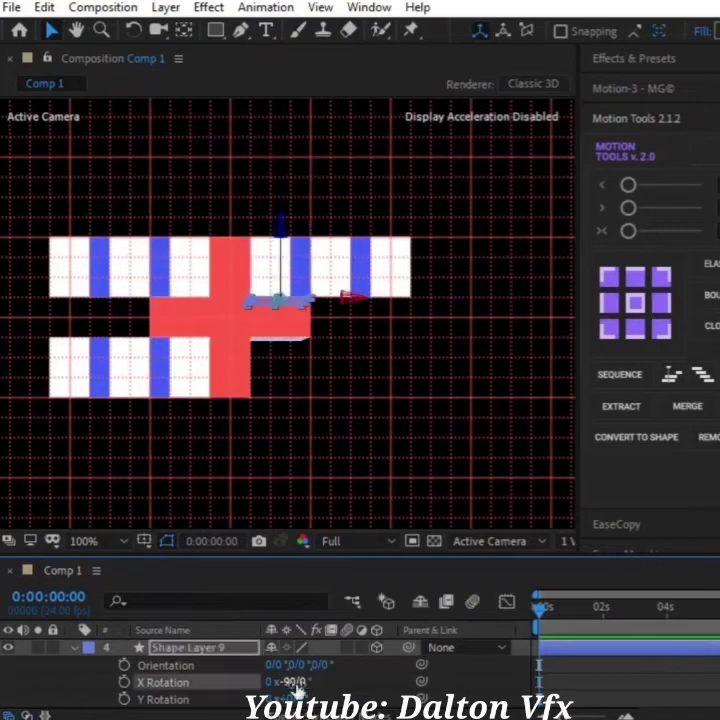
{"action": "key", "text": "Return"}
{"action": "key", "text": "ctrl+Up"}
{"action": "left_click_drag", "start_coordinate": [290, 699], "coordinate": [320, 699]}
Fold Shape Layer 12 to -90° Y rotation and Shape Layer 13 to 90°.
{"action": "key", "text": "ctrl+Up"}
{"action": "left_click", "coordinate": [290, 699]}
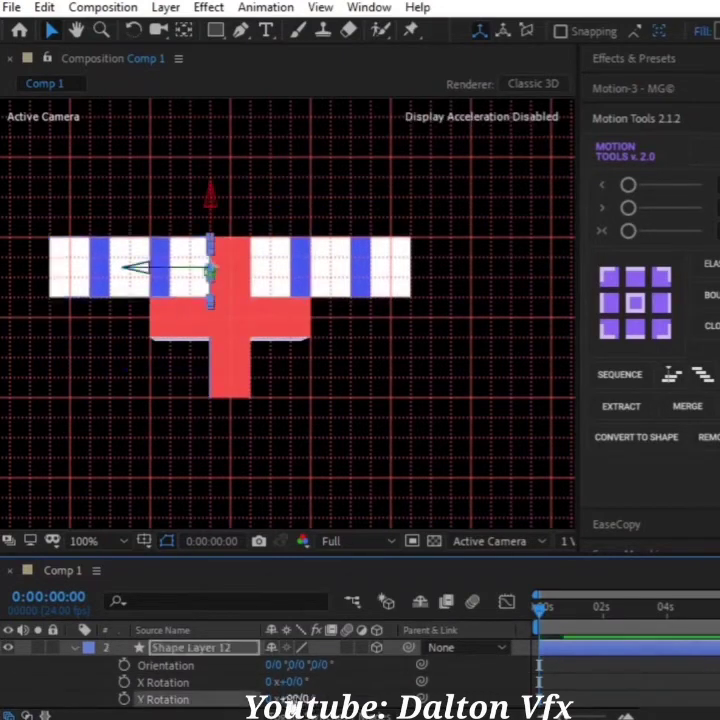
{"action": "type", "text": "-90"}
{"action": "key", "text": "Return"}
{"action": "key", "text": "ctrl+Up"}
{"action": "left_click", "coordinate": [286, 648]}
{"action": "type", "text": "90"}
{"action": "key", "text": "Return"}
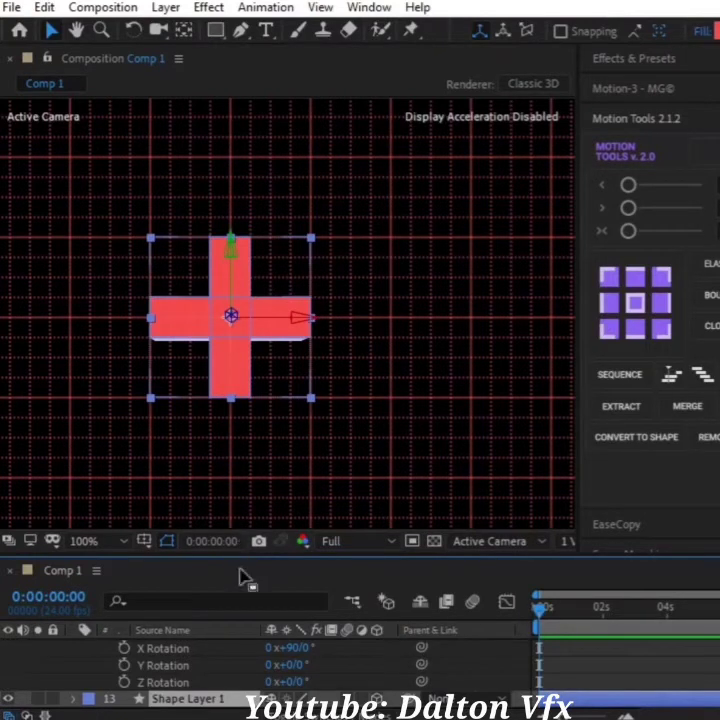
Scrub the red cross layer's Position and pick-whip Shape Layer 14 to Shape Layer 1.
{"action": "scroll", "coordinate": [250, 670], "scroll_direction": "down", "scroll_amount": 1}
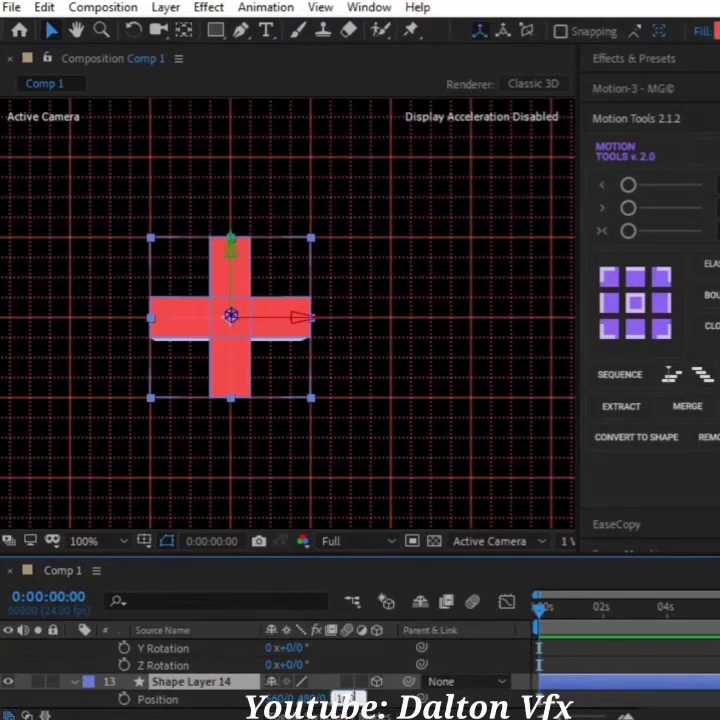
{"action": "left_click_drag", "start_coordinate": [350, 697], "coordinate": [362, 697]}
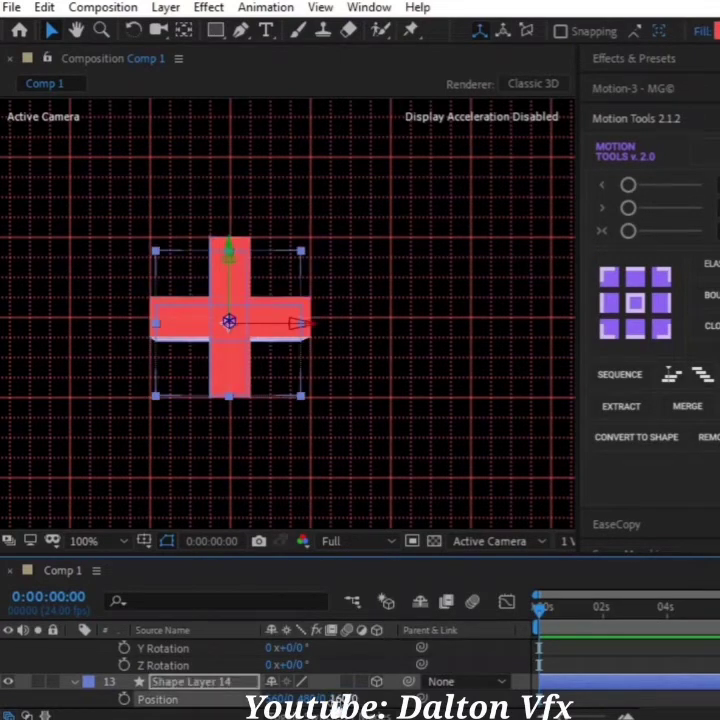
{"action": "key", "text": "ctrl+a"}
{"action": "scroll", "coordinate": [366, 682], "scroll_direction": "down", "scroll_amount": 1}
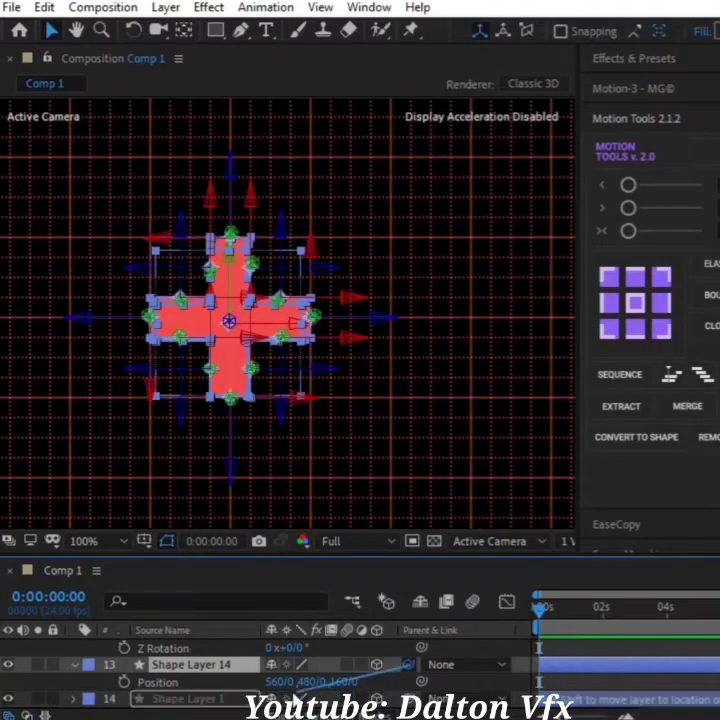
{"action": "left_click_drag", "start_coordinate": [408, 664], "coordinate": [190, 698]}
{"action": "left_click", "coordinate": [236, 704]}
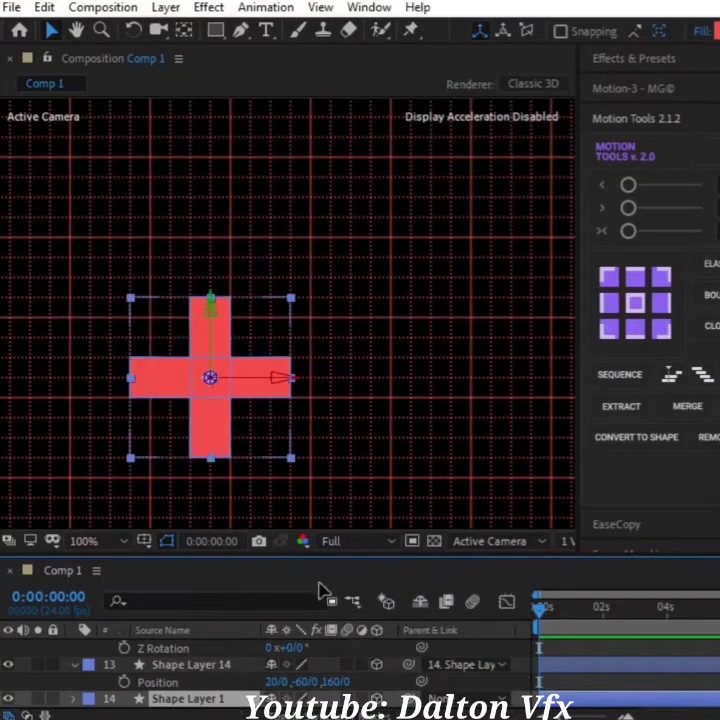
{"action": "left_click", "coordinate": [338, 446]}
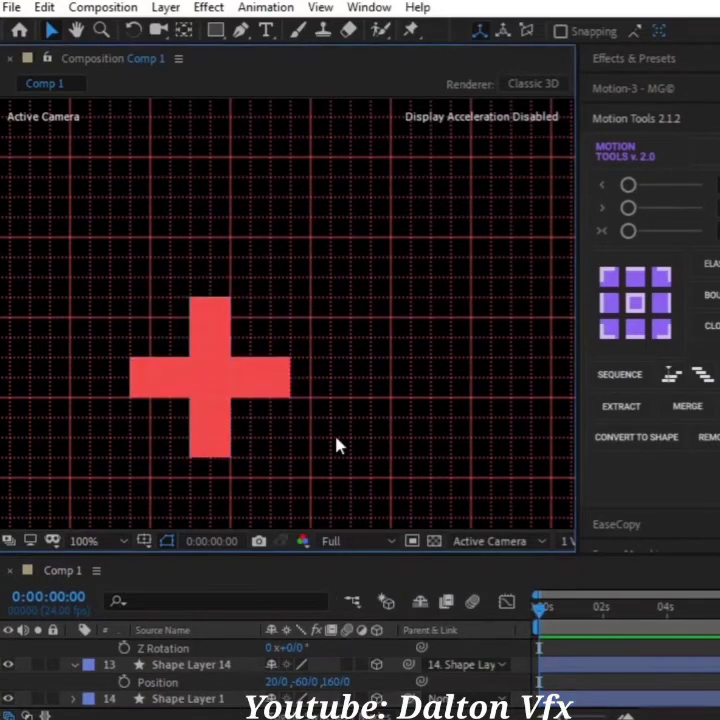
Set Shape Layer 14's Parent back to None, leaving it at 540, 540, 160.
{"action": "key", "text": "ctrl+a"}
{"action": "left_click", "coordinate": [460, 683]}
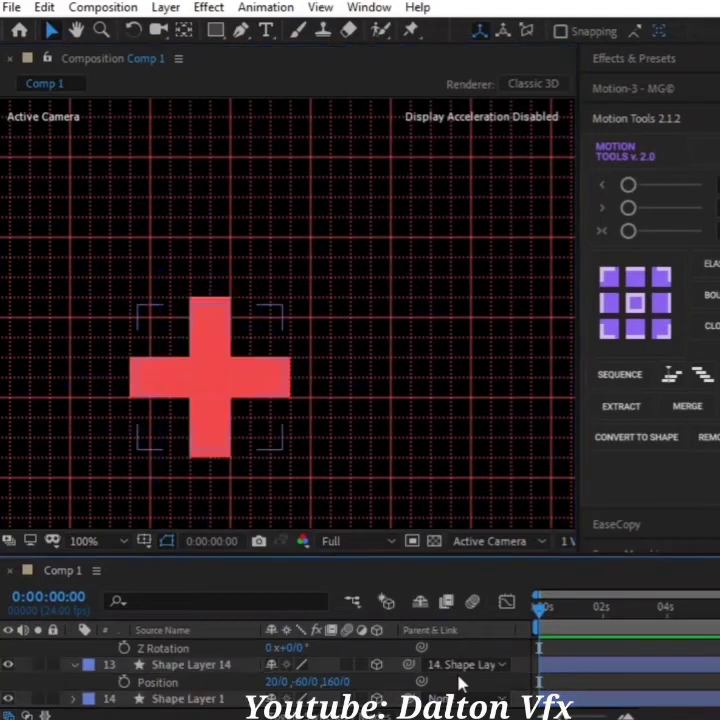
{"action": "key", "text": "ctrl+a"}
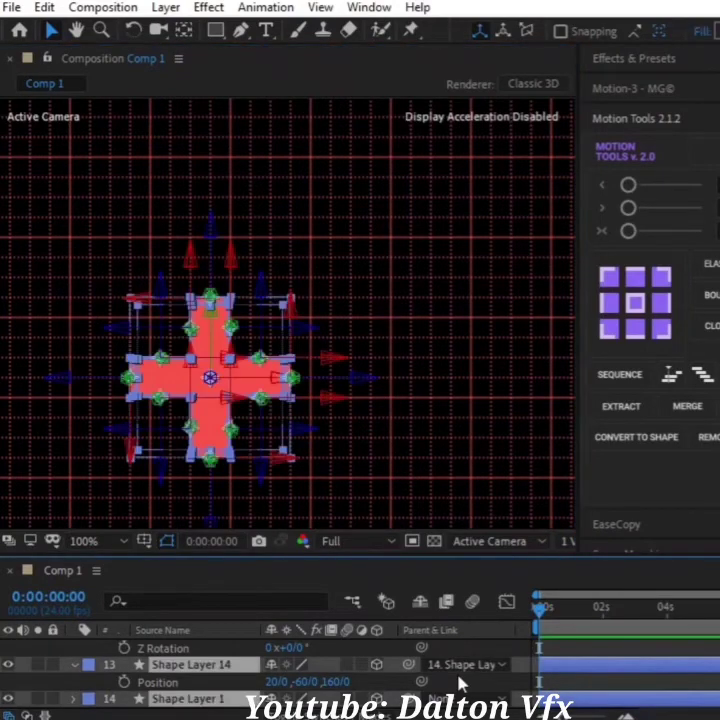
{"action": "left_click", "coordinate": [462, 665]}
{"action": "left_click", "coordinate": [473, 332]}
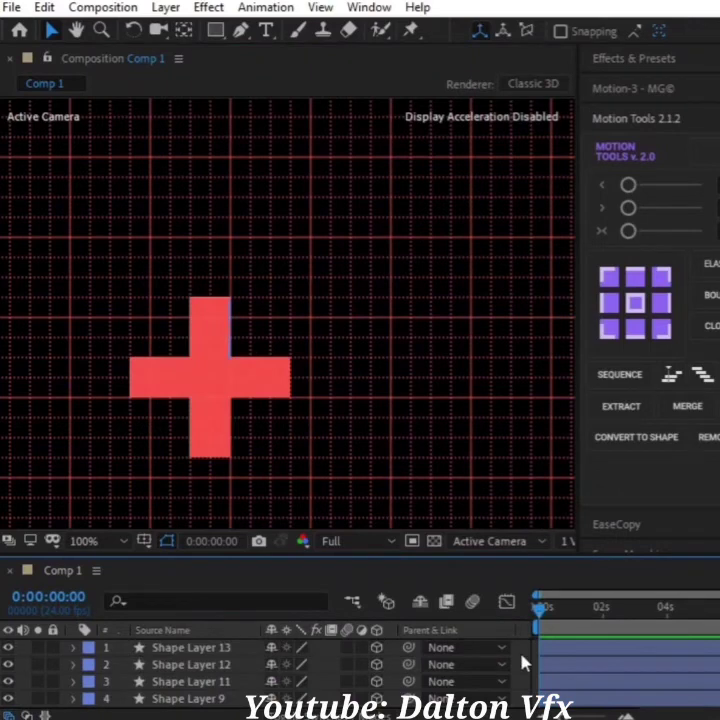
Add a Null 1 layer and set its Z Position to 80.
{"action": "right_click", "coordinate": [521, 663]}
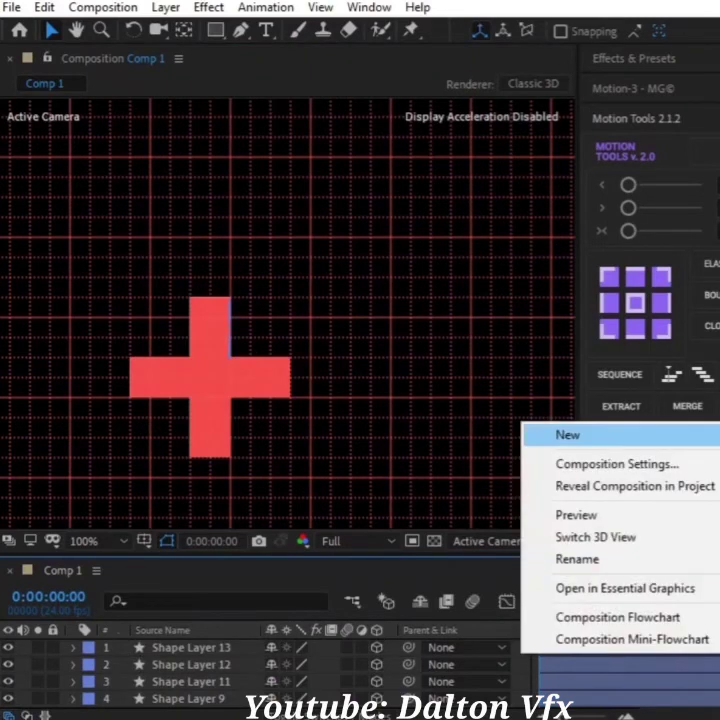
{"action": "key", "text": "ctrl+alt+shift+y"}
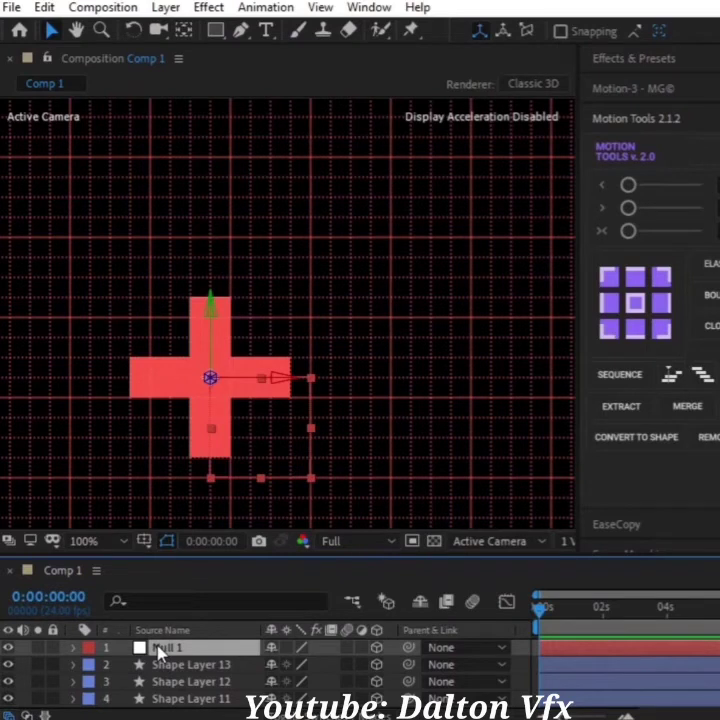
{"action": "key", "text": "p"}
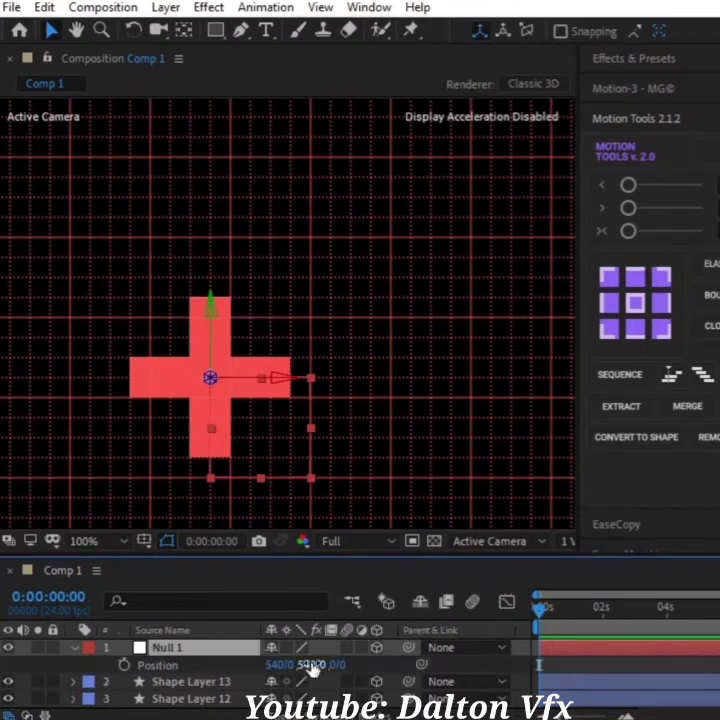
{"action": "left_click", "coordinate": [339, 666]}
{"action": "type", "text": "80"}
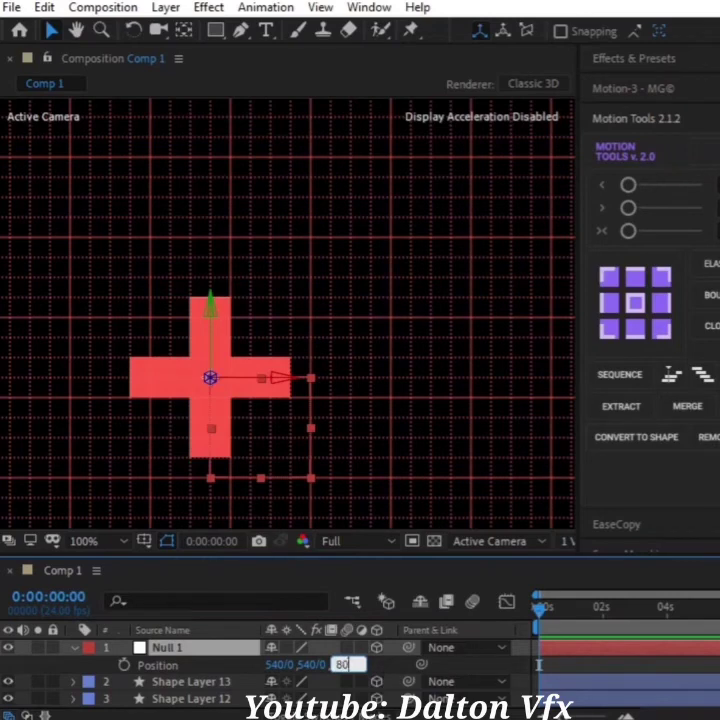
{"action": "key", "text": "Return"}
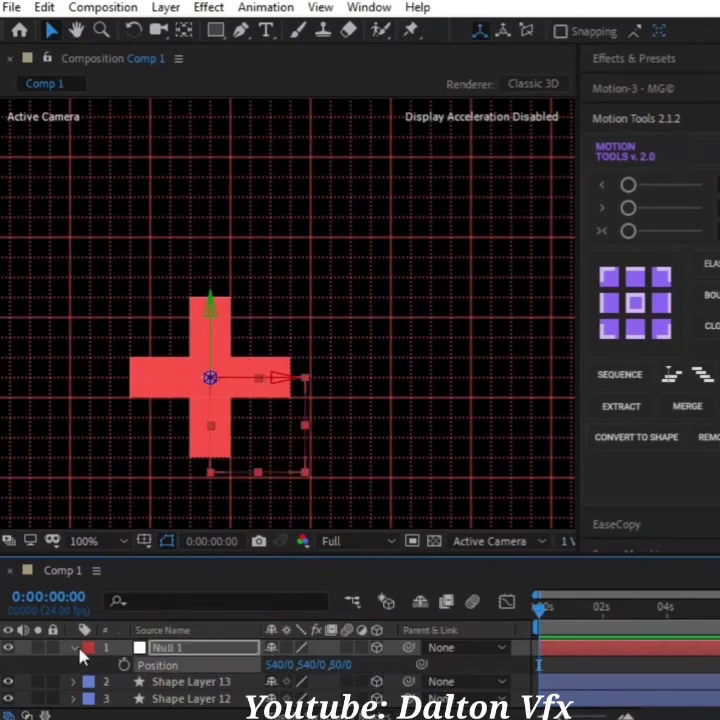
Parent all shape layers to Null 1 and deselect them.
{"action": "key", "text": "ctrl+a"}
{"action": "left_click_drag", "start_coordinate": [409, 681], "coordinate": [235, 648]}
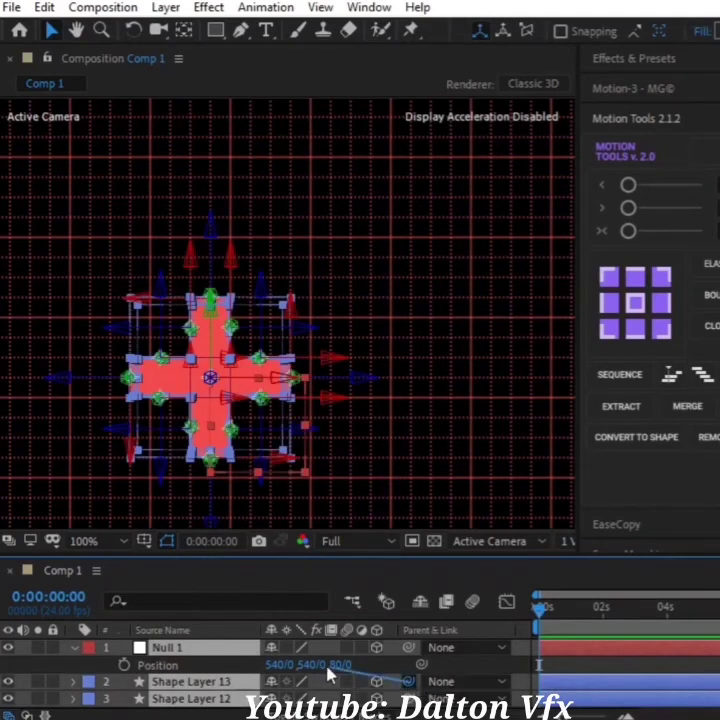
{"action": "key", "text": "ctrl+shift+a"}
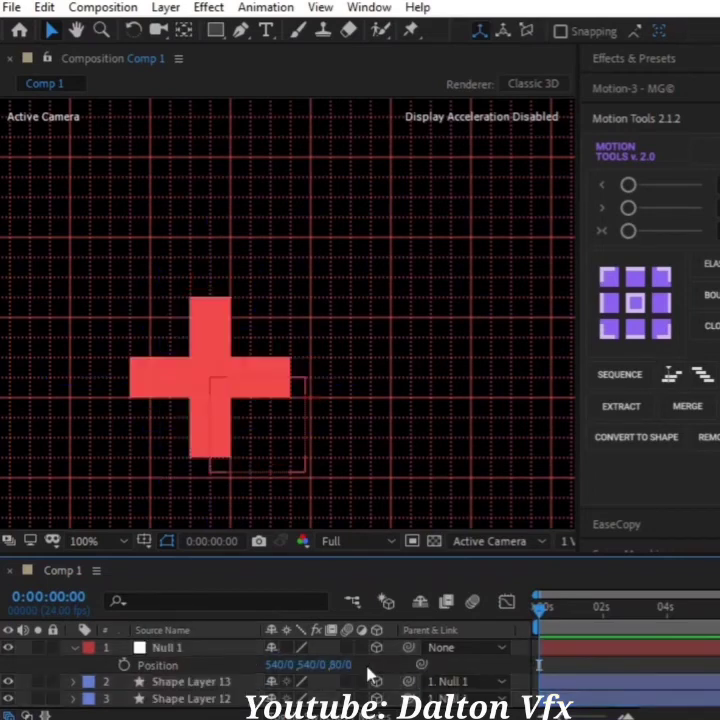
{"action": "left_click", "coordinate": [144, 541]}
Turn off the grid and tilt Null 1's X Rotation to reveal the striped sides.
{"action": "left_click", "coordinate": [179, 615]}
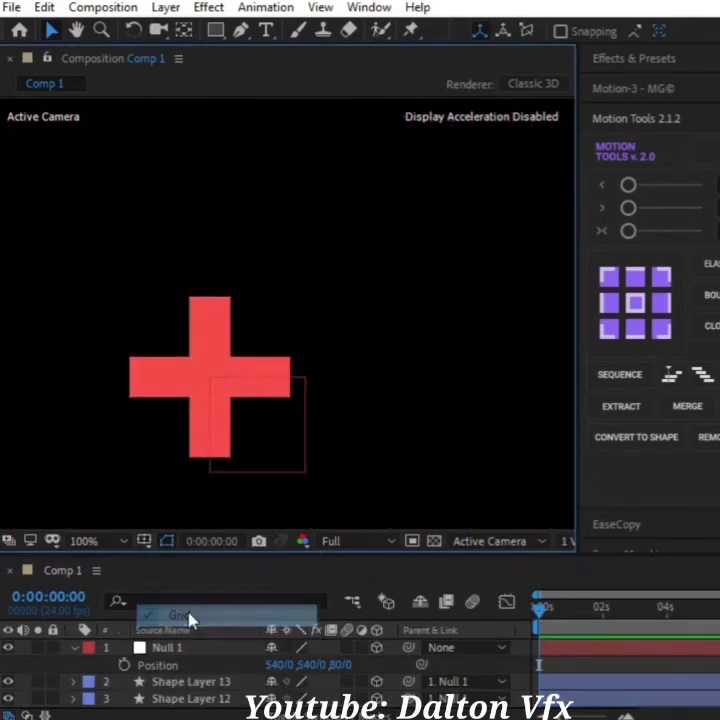
{"action": "left_click", "coordinate": [190, 648]}
{"action": "key", "text": "r"}
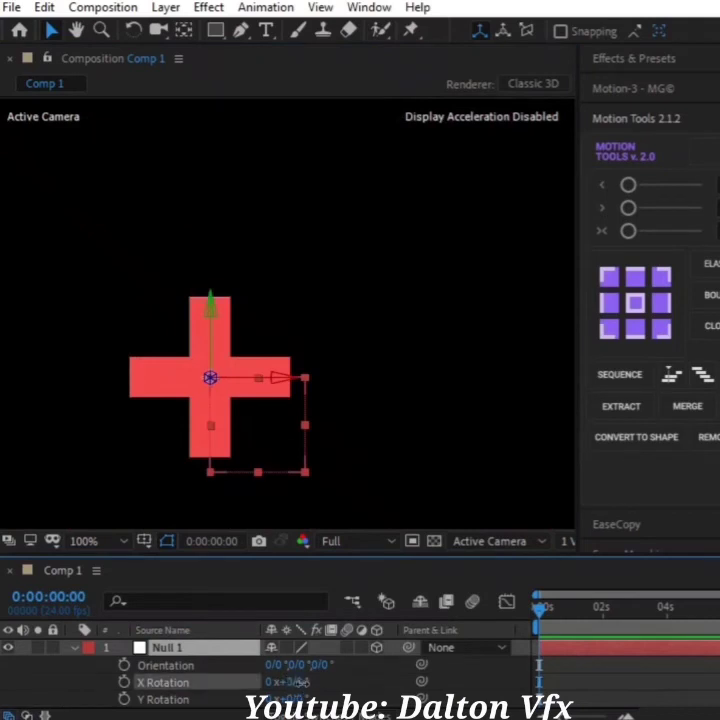
{"action": "mouse_move", "coordinate": [296, 684]}
{"action": "left_mouse_down"}
{"action": "mouse_move", "coordinate": [455, 665]}
{"action": "mouse_move", "coordinate": [430, 667]}
{"action": "left_mouse_up"}
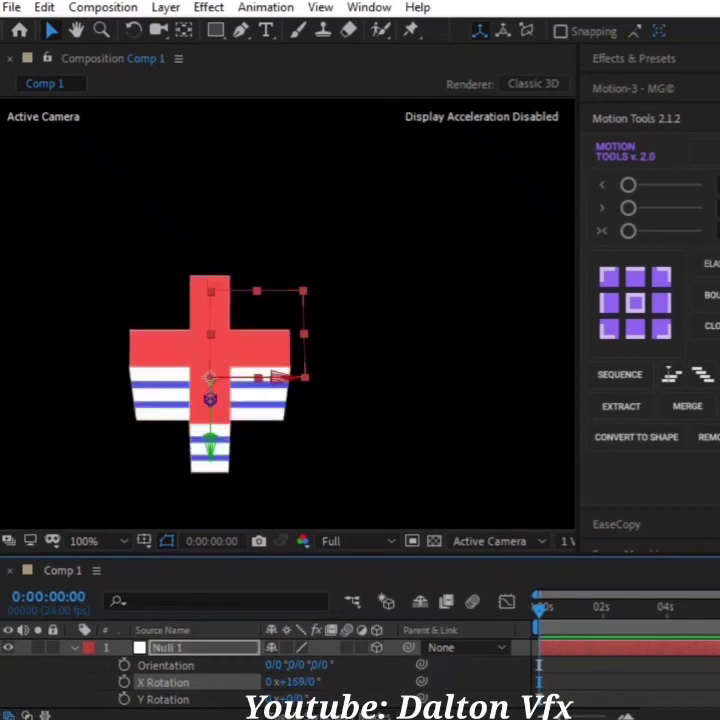
Set Null 1's Z Rotation to 45° for the isometric view.
{"action": "scroll", "coordinate": [260, 668], "scroll_direction": "down", "scroll_amount": 2}
{"action": "left_click", "coordinate": [290, 673]}
{"action": "type", "text": "45"}
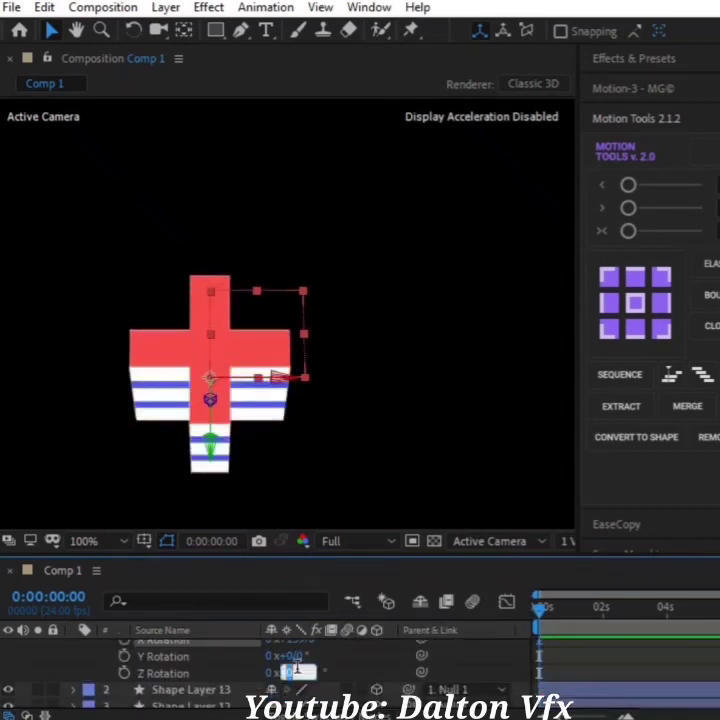
{"action": "key", "text": "Return"}
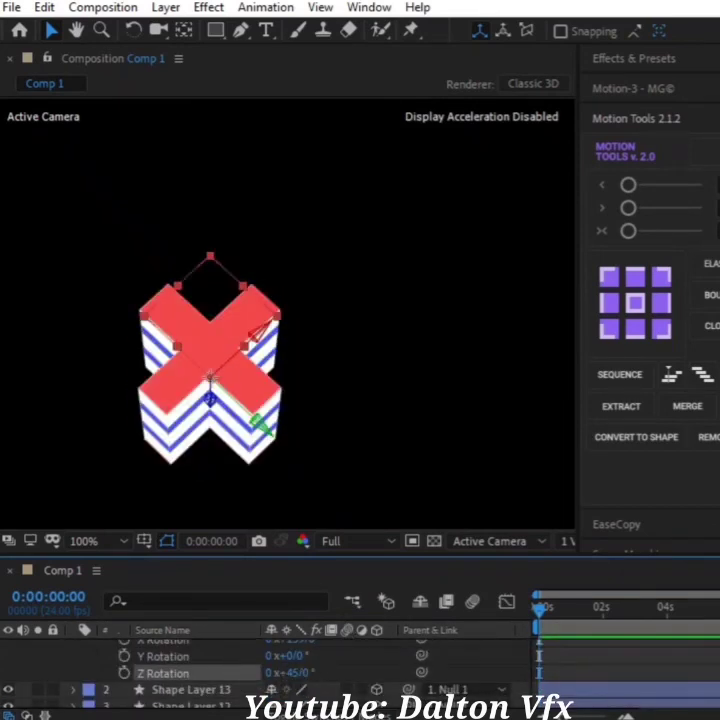
{"action": "scroll", "coordinate": [260, 668], "scroll_direction": "up", "scroll_amount": 2}
{"action": "scroll", "coordinate": [260, 668], "scroll_direction": "down", "scroll_amount": 2}
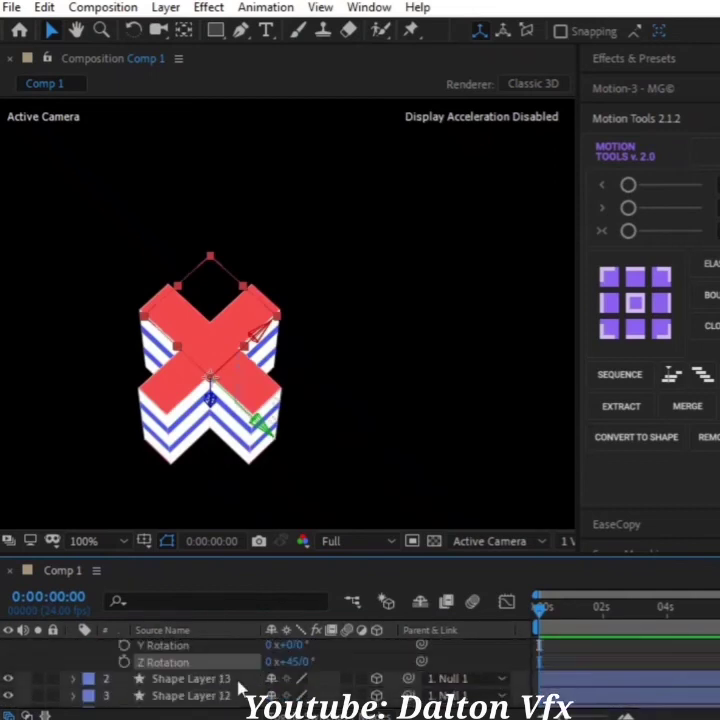
{"action": "left_click", "coordinate": [200, 656]}
{"action": "scroll", "coordinate": [260, 668], "scroll_direction": "down", "scroll_amount": 1}
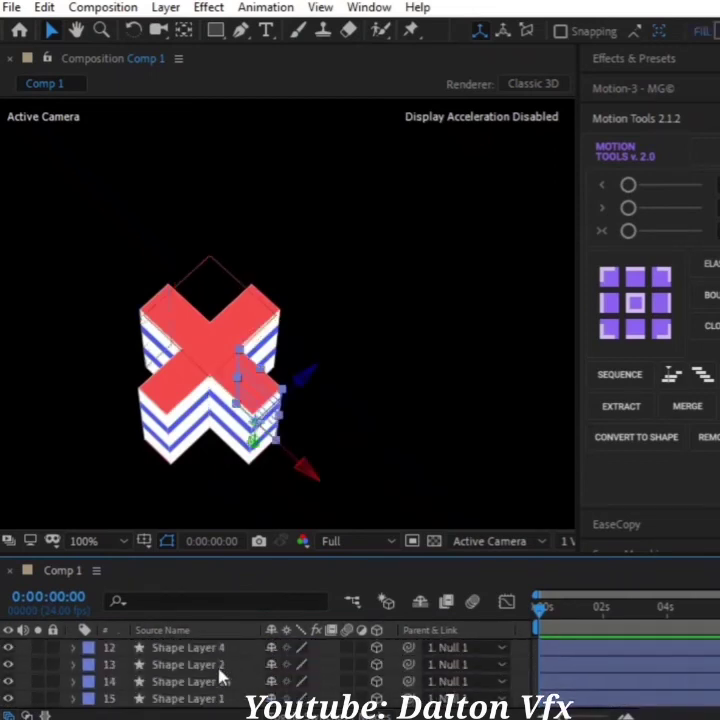
Select Shape Layers 4 and 2, then Shape Layer 1, and deselect, leaving only the flat red cross facing front.
{"action": "left_click", "coordinate": [220, 675], "text": "shift"}
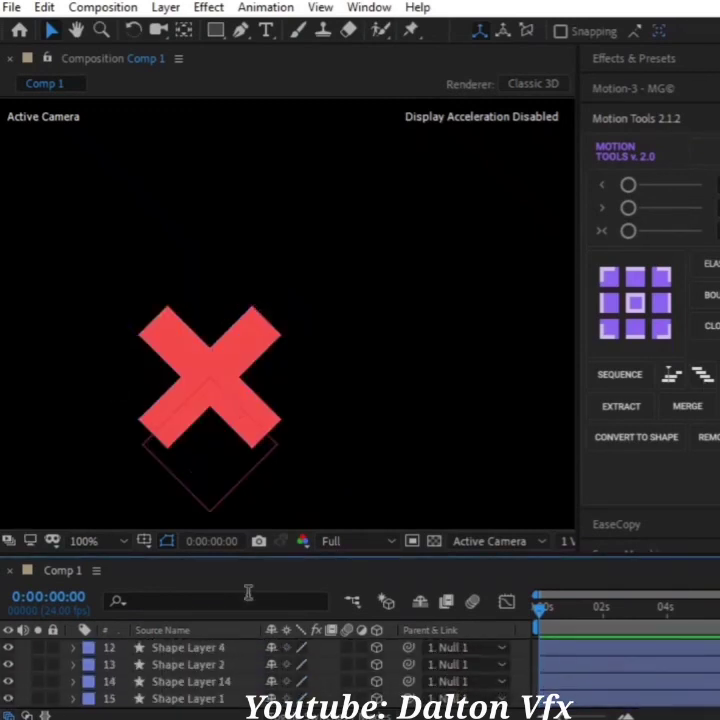
{"action": "left_click", "coordinate": [190, 698]}
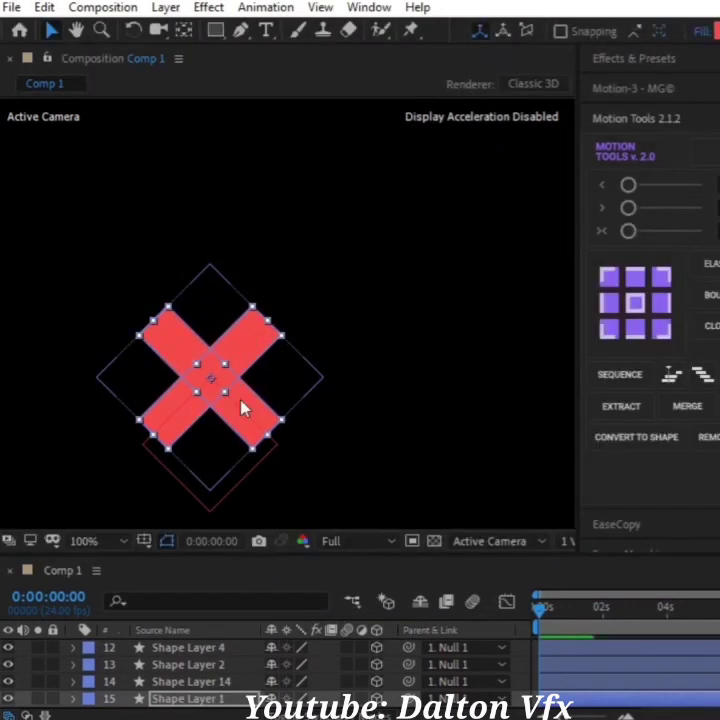
{"action": "left_click", "coordinate": [530, 673]}
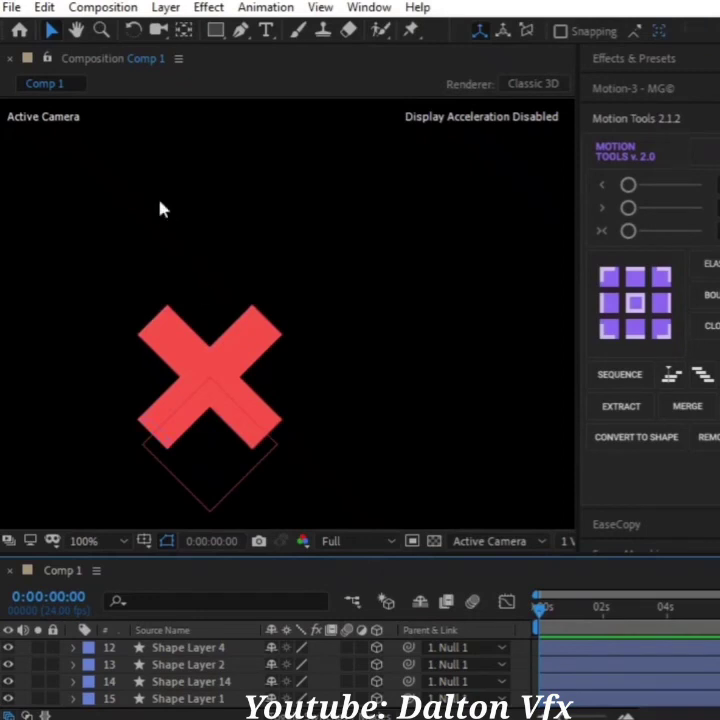